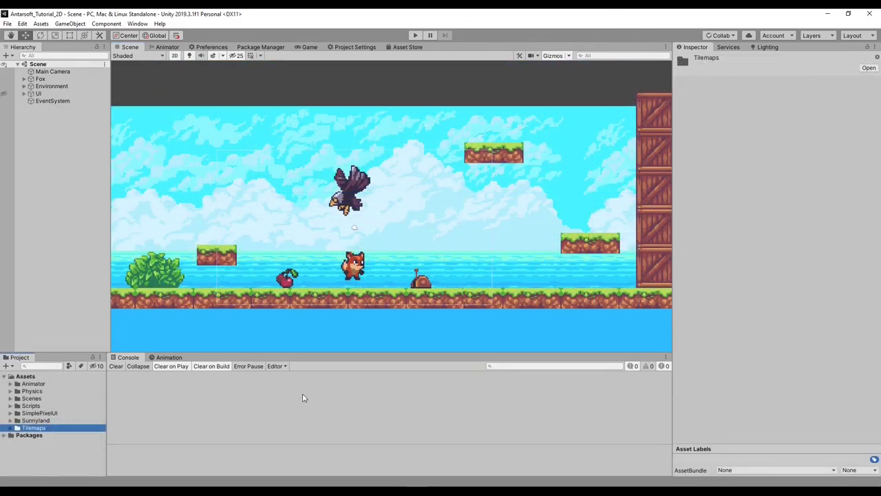
- Look over the existing 2D level from side to side and inspect the Environment and EventSystem objects
left_click(52, 100)
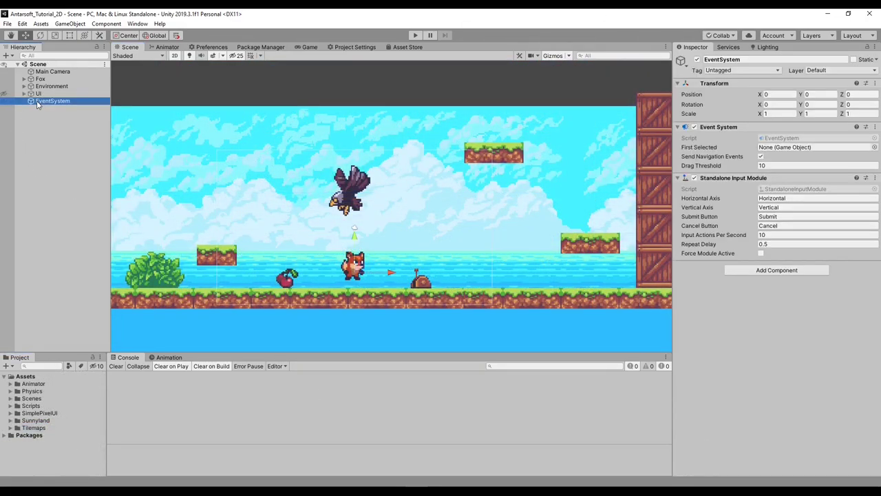
middle_click_drag(225, 215, 339, 176)
middle_click_drag(297, 216, 238, 235)
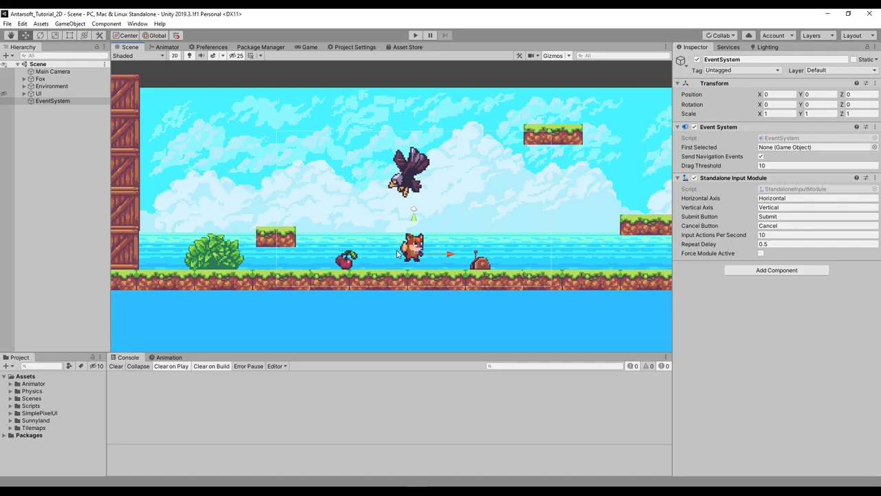
middle_click_drag(390, 233, 345, 246)
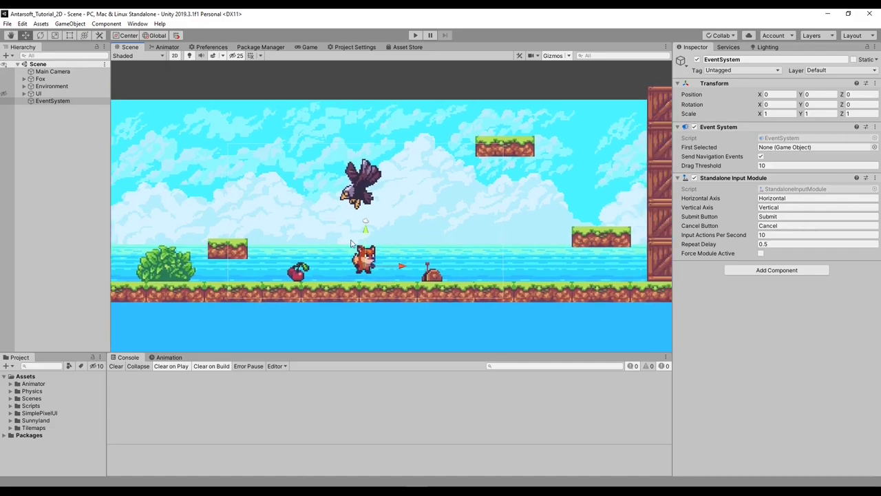
left_click(54, 96)
left_click(52, 86)
middle_click_drag(482, 288, 401, 269)
middle_click_drag(312, 244, 492, 250)
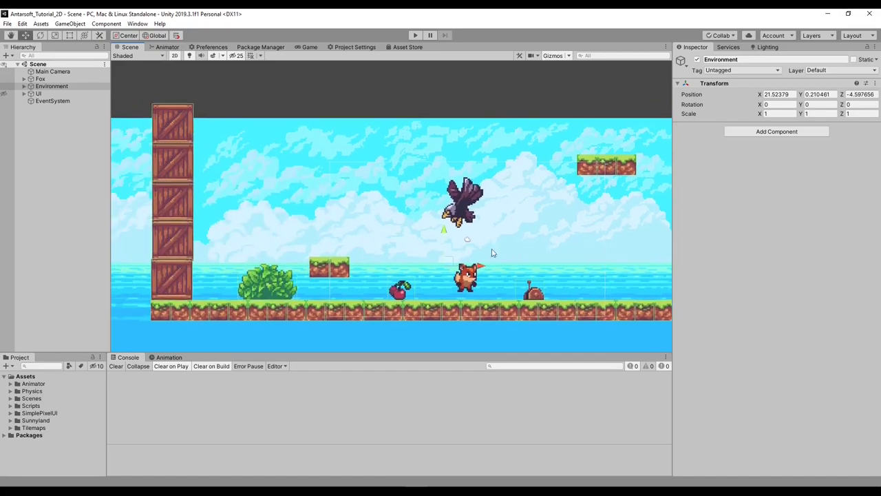
left_click(78, 94)
left_click(67, 102)
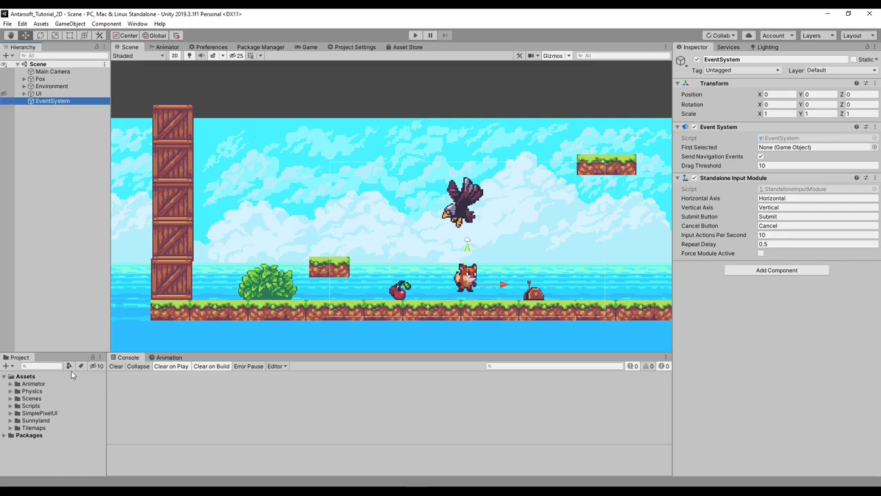
- Inspect a floor tile in the scene, then collapse the hierarchy back up to its Environment parent
left_click(357, 311)
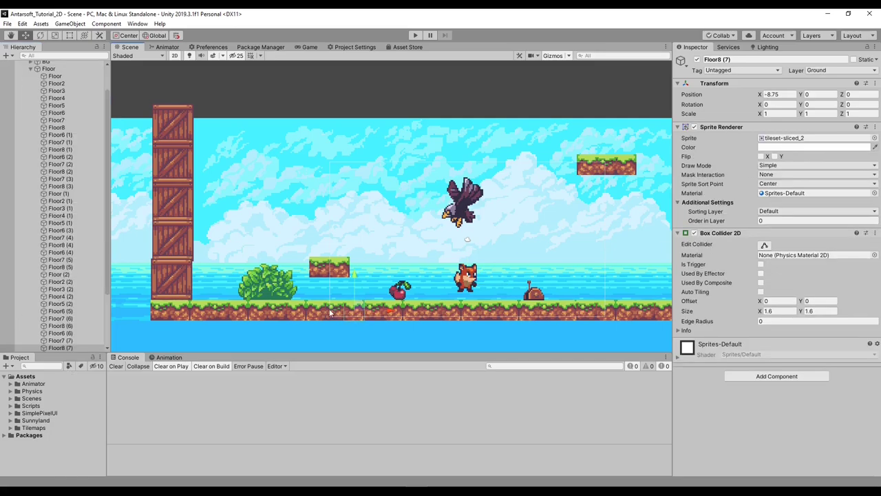
left_click(47, 150)
key("Left")
key("Left")
key("Left")
key("Left")
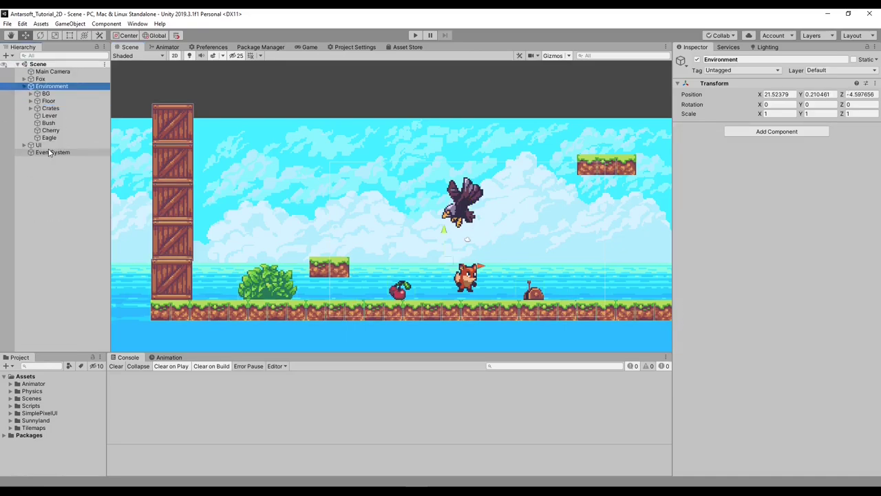
- Expand the Sunnyland folder in the project assets down to artwork > Environment
left_click(38, 428)
left_click(43, 416)
left_click(47, 420)
key("Right")
key("Down")
key("Down")
key("Down")
key("Left")
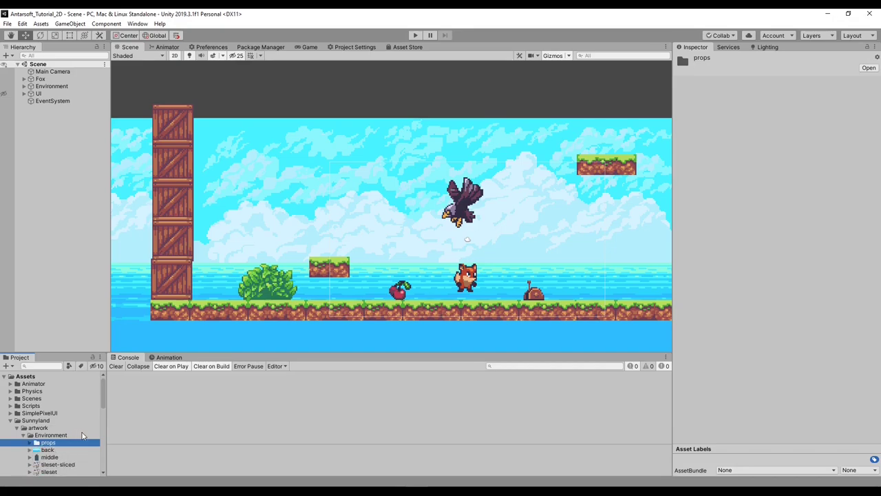
key("Down")
- Select the tileset-sliced texture and enlarge its preview area
scroll(103, 406, "down", 3)
left_click(59, 410)
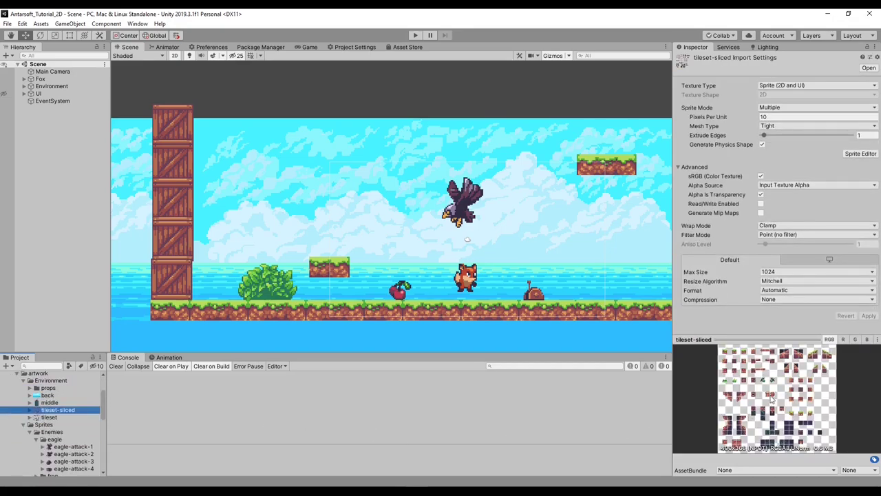
left_click_drag(739, 337, 735, 261)
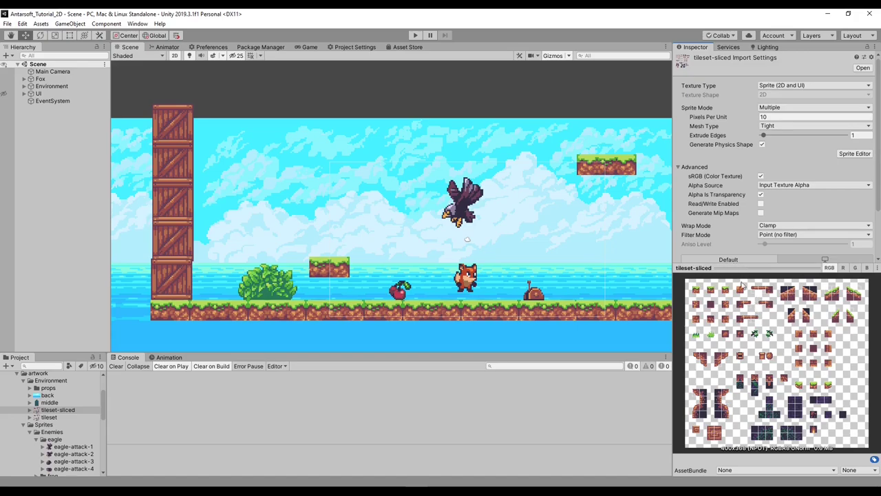
- Collapse the Sprites folder and select the unsliced tileset texture in the Environment folder
left_click(59, 417)
left_click(60, 409)
left_click(59, 416)
left_click(24, 424)
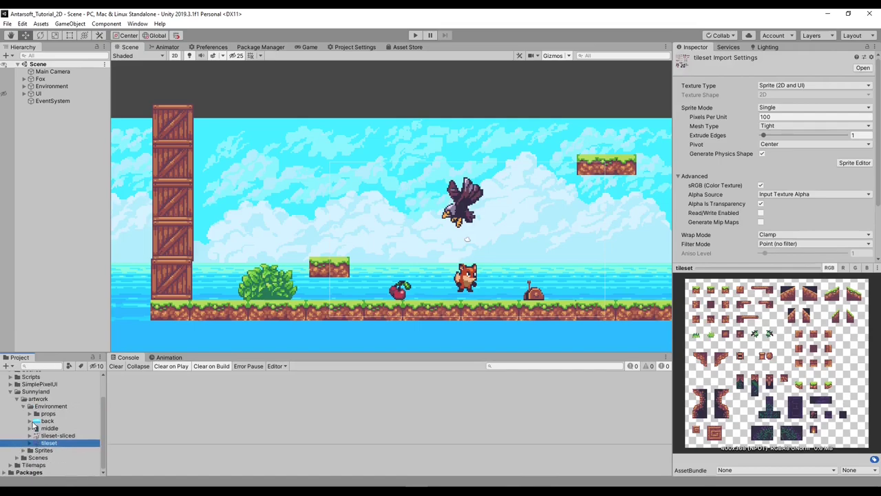
left_click(50, 428)
left_click(52, 443)
right_click(54, 447)
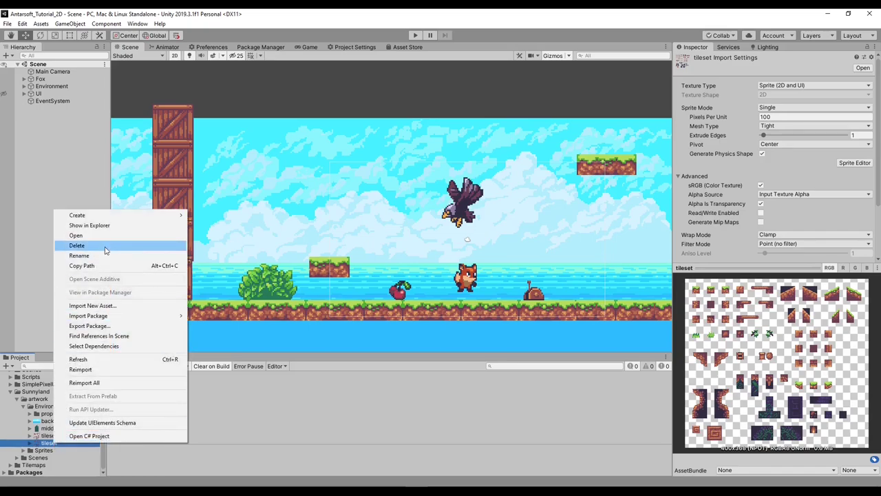
left_click(31, 247)
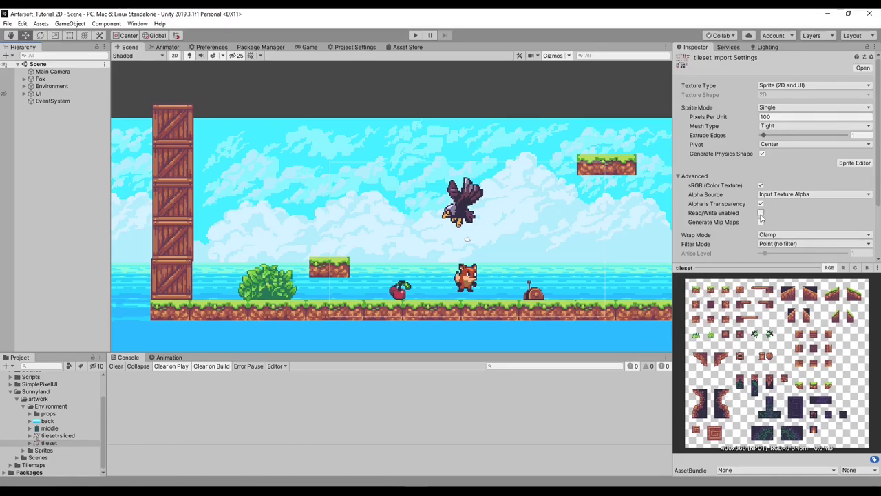
- Set the tileset texture's Pixels Per Unit to 16 and apply the import settings
left_click(782, 116)
left_click(788, 117)
type("16")
scroll(856, 244, "down", 3)
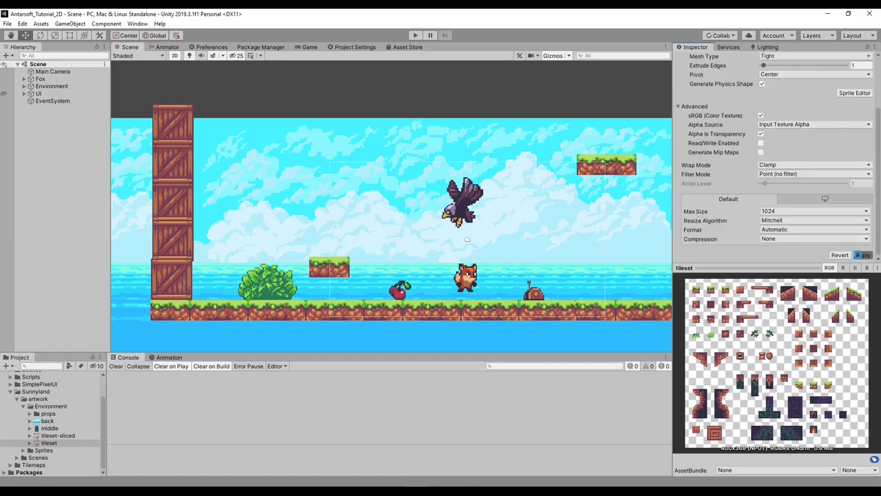
- Change the tileset's Sprite Mode to Multiple and open it in the Sprite Editor, applying the pending import settings
scroll(830, 215, "up", 3)
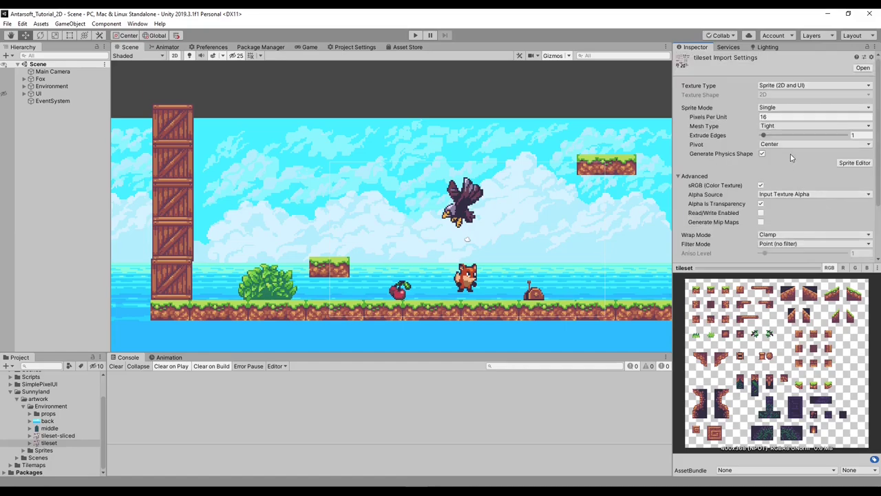
left_click(778, 109)
left_click(781, 128)
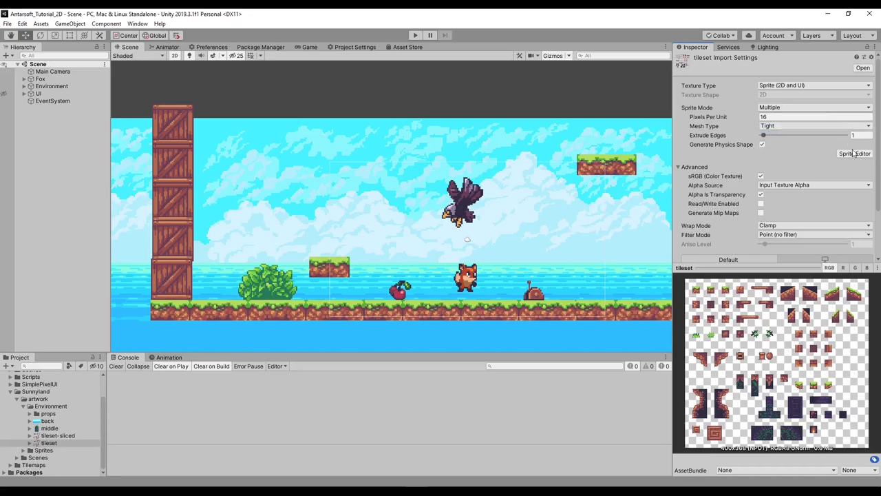
scroll(851, 156, "down", 3)
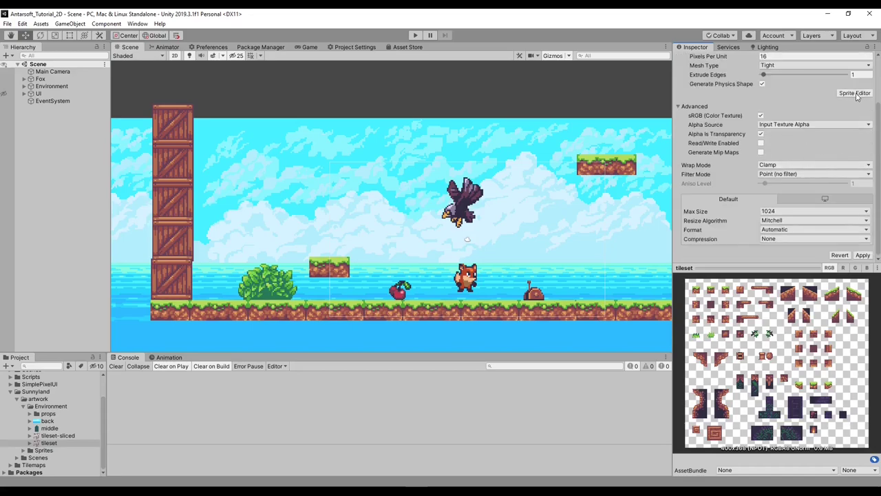
scroll(858, 100, "up", 3)
left_click(854, 154)
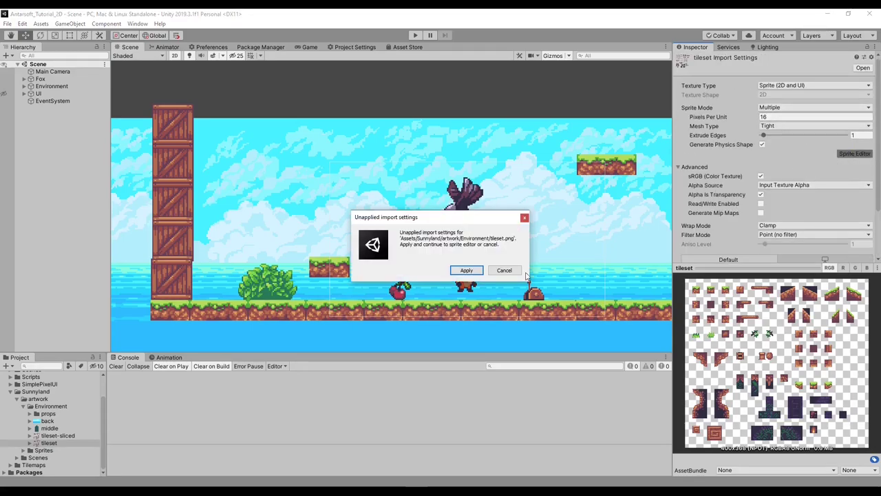
left_click(466, 268)
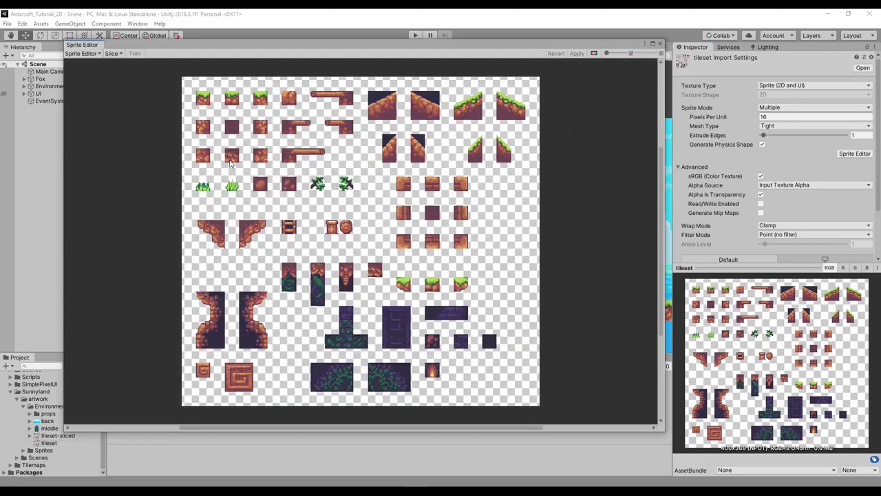
- Examine the tileset up close in the Sprite Editor, including its alpha channel view
scroll(296, 210, "up", 1)
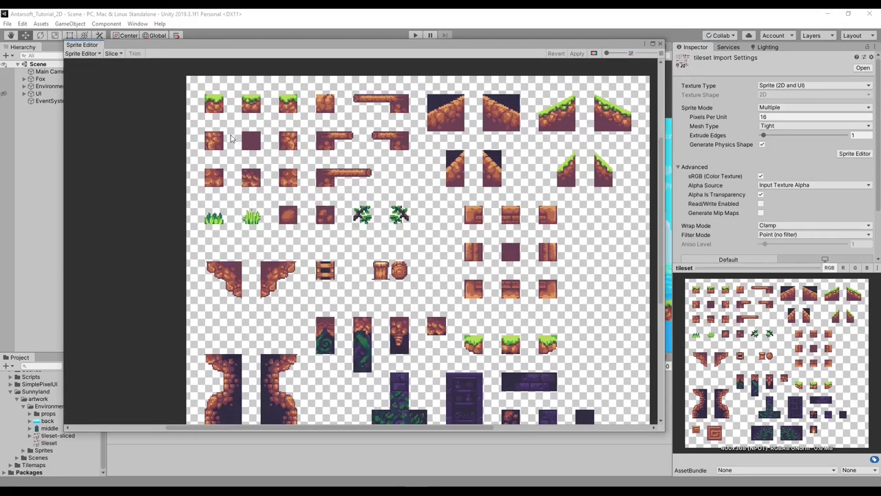
left_click(593, 53)
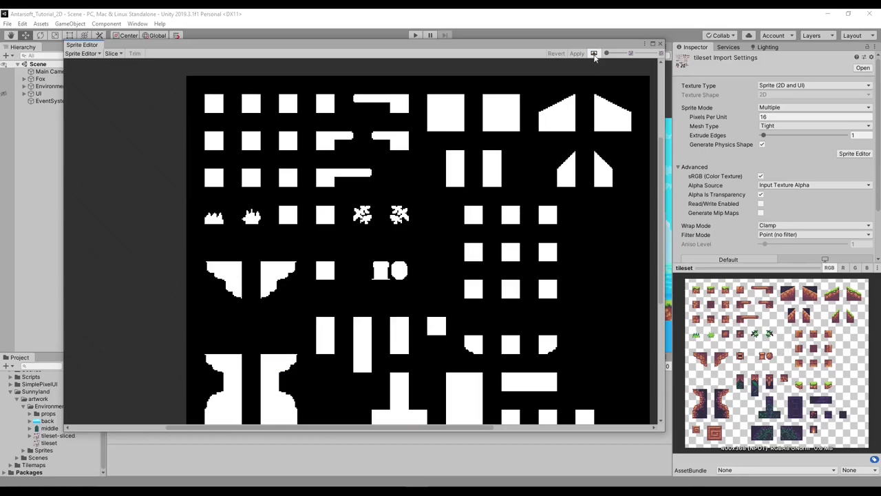
left_click(593, 53)
- Slice the tileset by Grid By Cell Size with a pixel size of 16 by 16
left_click(111, 54)
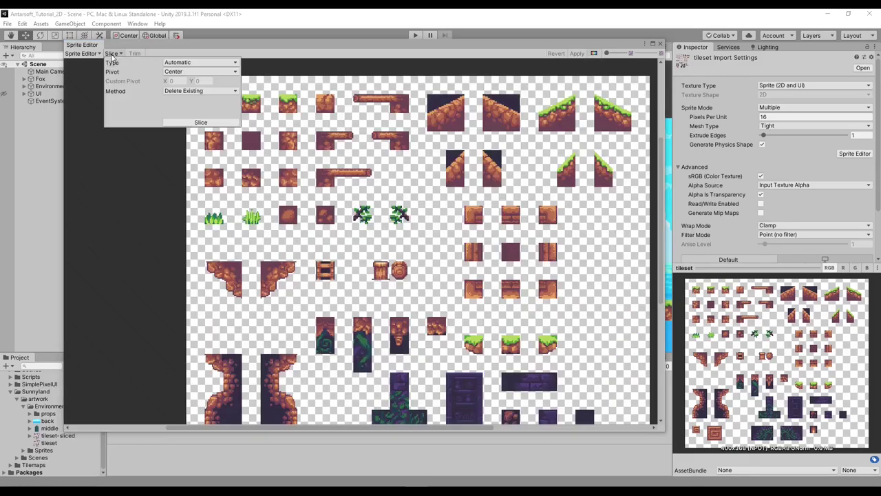
left_click(201, 73)
left_click(193, 74)
left_click(183, 64)
left_click(194, 84)
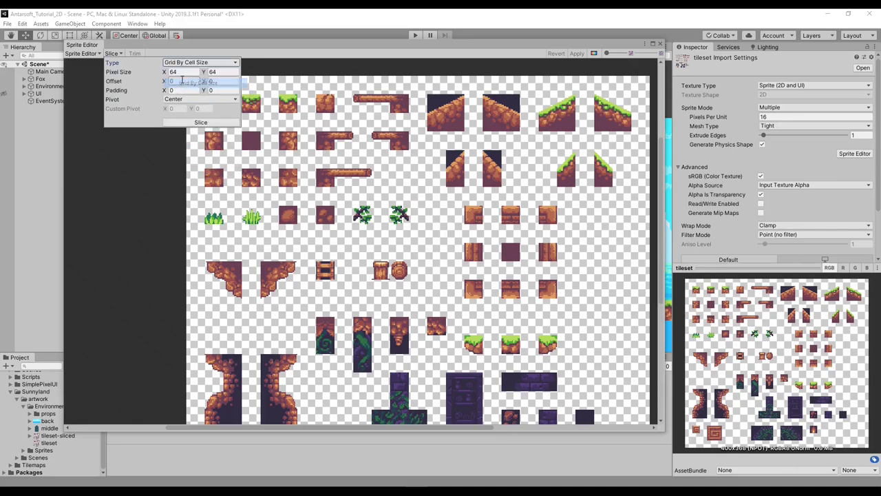
left_click(180, 72)
type("16")
left_click(212, 73)
type("16")
left_click(200, 122)
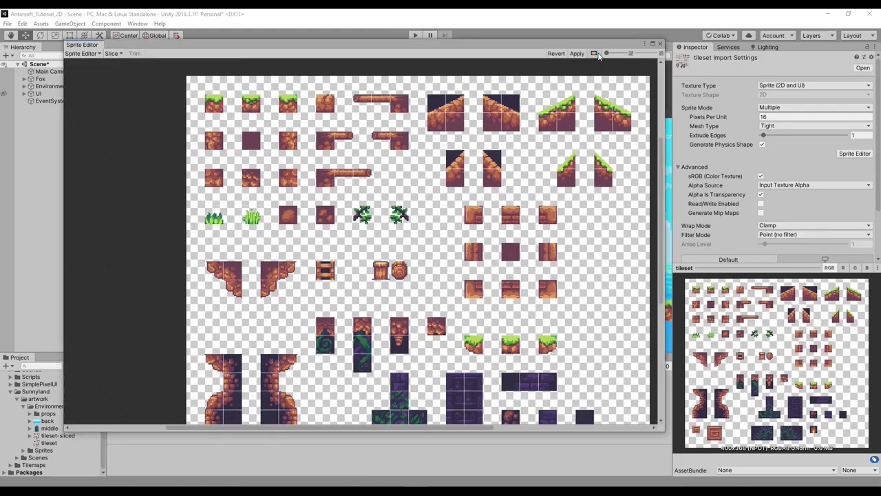
- Check the sliced tiles in both alpha and colour view by selecting individual sprites across the sheet
left_click(595, 54)
left_click(473, 215)
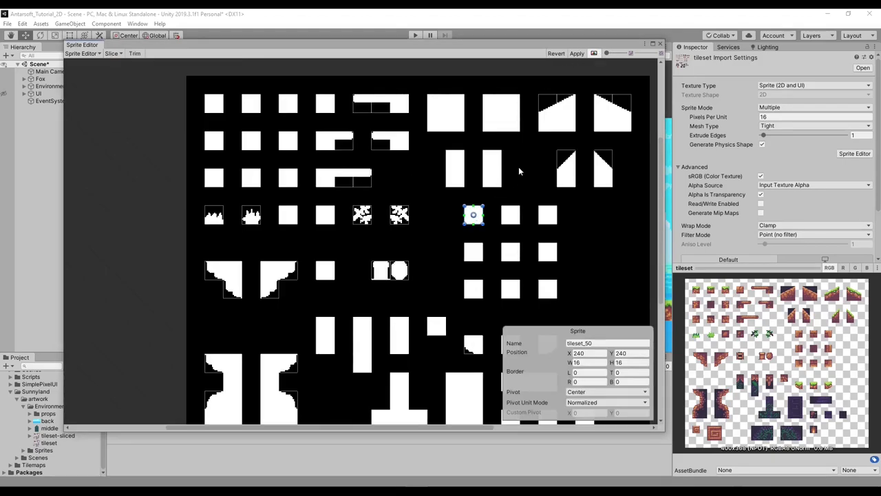
left_click(449, 175)
left_click(595, 54)
left_click(323, 181)
middle_click_drag(391, 235, 285, 141)
left_click(409, 291)
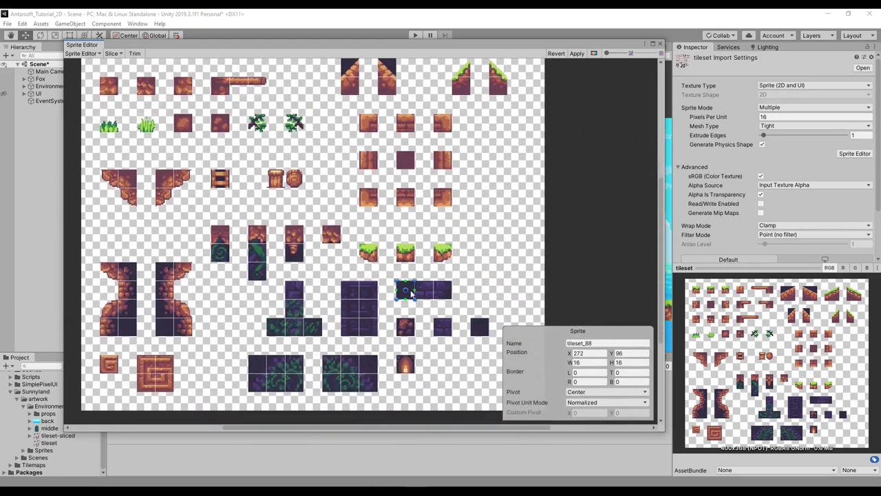
- Apply the slicing to the tileset and close the Sprite Editor
left_click(581, 54)
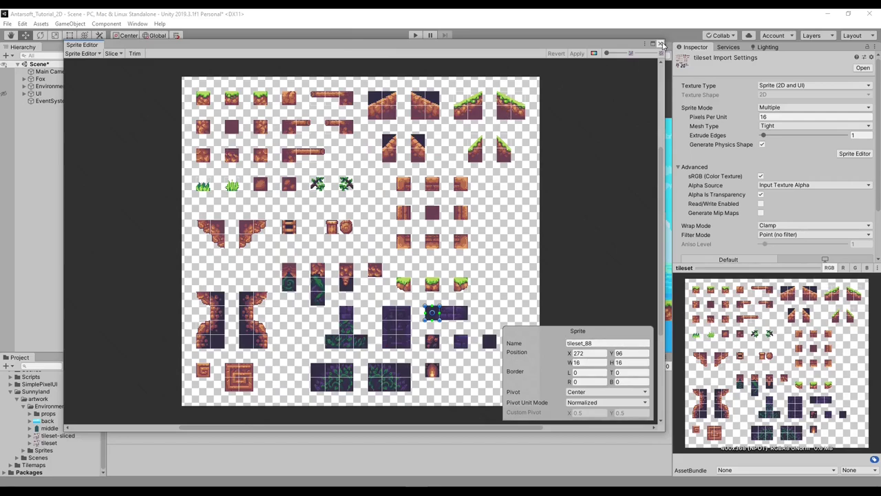
left_click(660, 44)
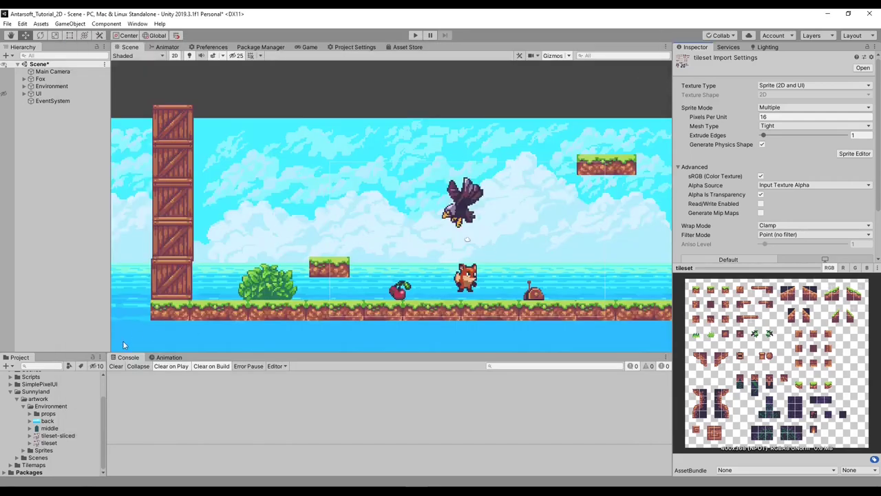
- Set the tileset-sliced texture's Pixels Per Unit to 16 and apply the import settings
left_click(57, 436)
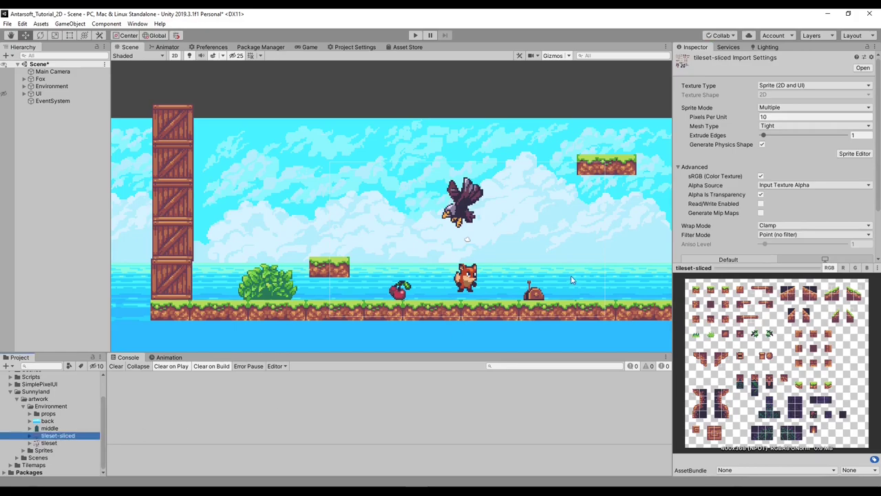
left_click(785, 116)
type("16")
scroll(855, 253, "down", 3)
left_click(863, 255)
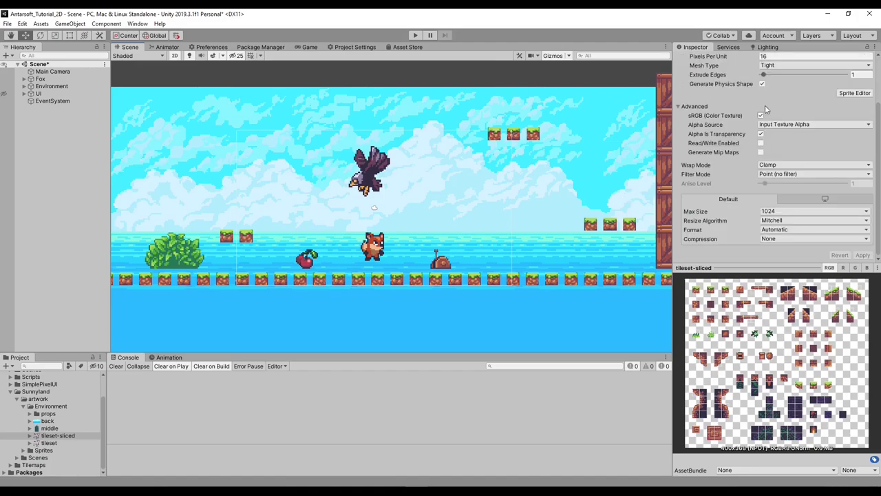
scroll(766, 113, "up", 3)
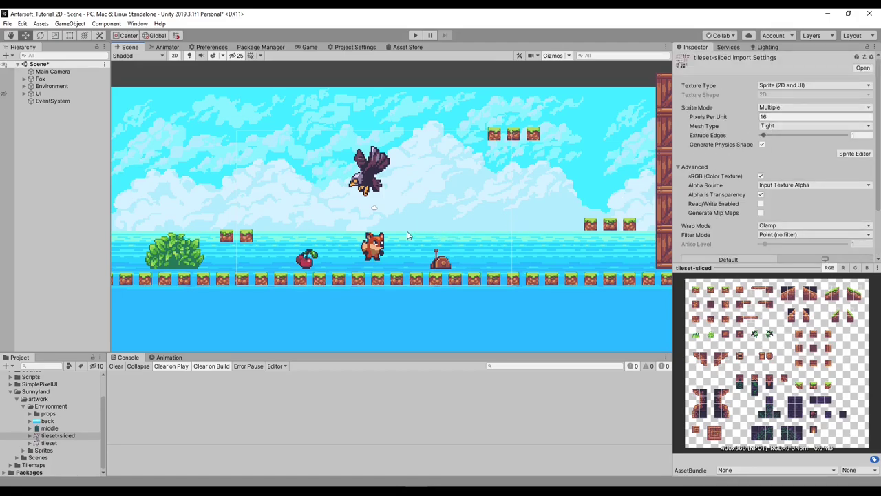
middle_click_drag(344, 249, 386, 245)
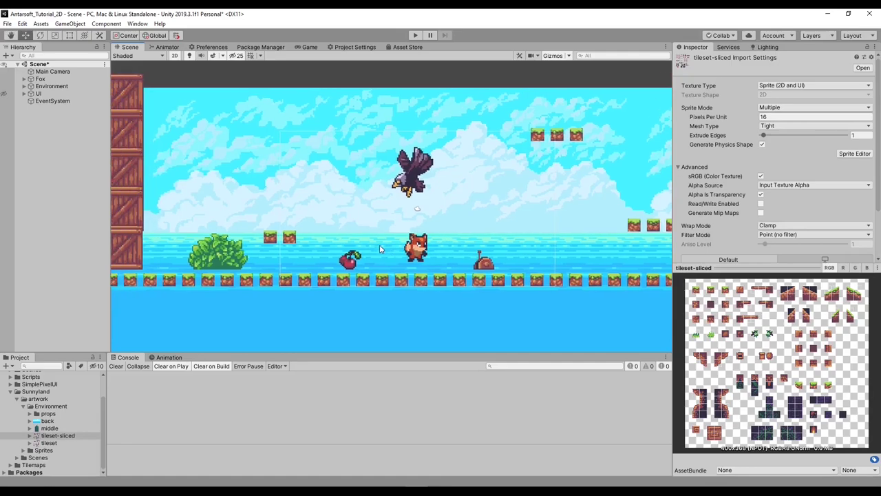
- Deactivate the Environment object so the old level is hidden in the scene
left_click(39, 93)
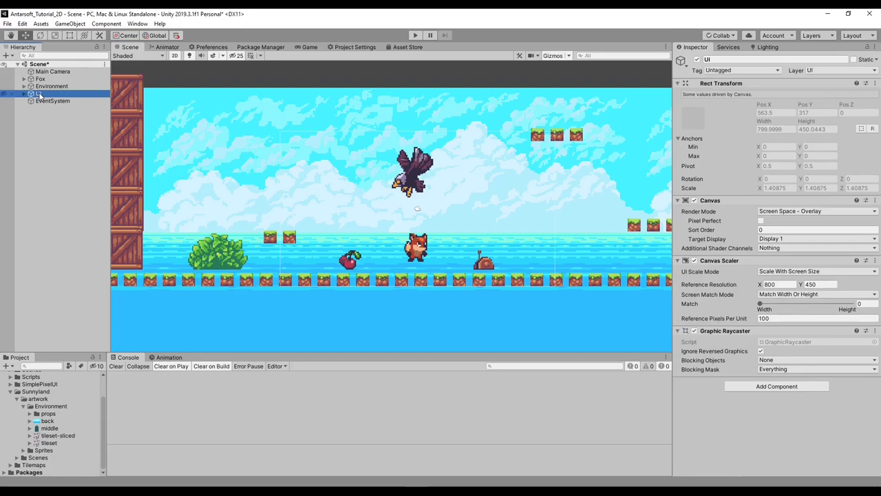
left_click(42, 87)
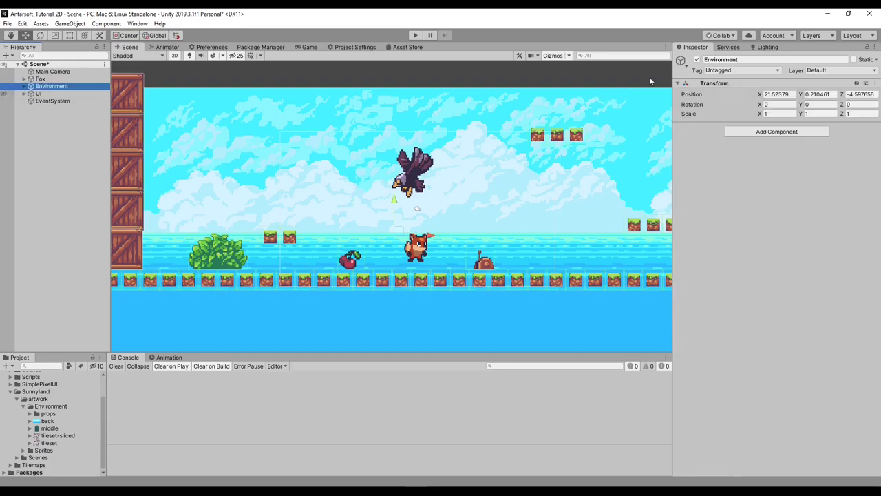
left_click(695, 60)
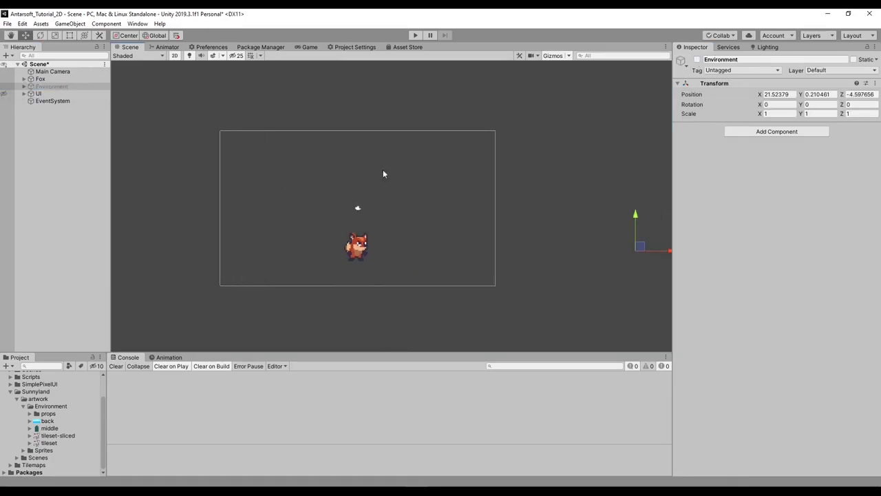
- Add a 2D Tilemap object with its parent Grid to the scene hierarchy
left_click(44, 116)
right_click(44, 116)
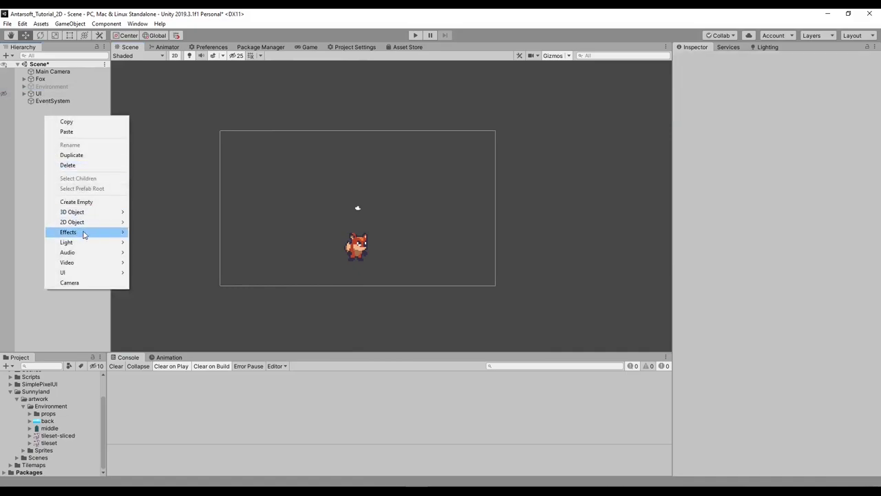
mouse_move(88, 222)
left_click(162, 241)
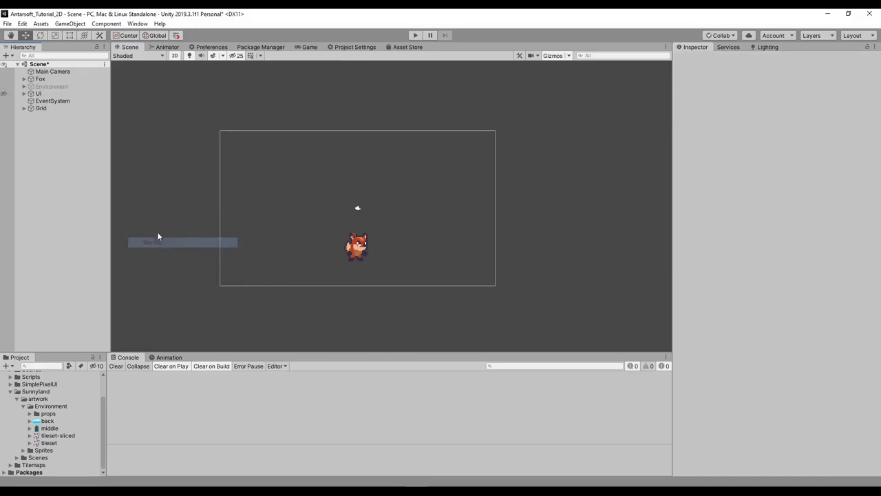
- Examine the Tilemap and Grid components and compare their parent-child structure with that of the UI canvas
left_click(49, 117)
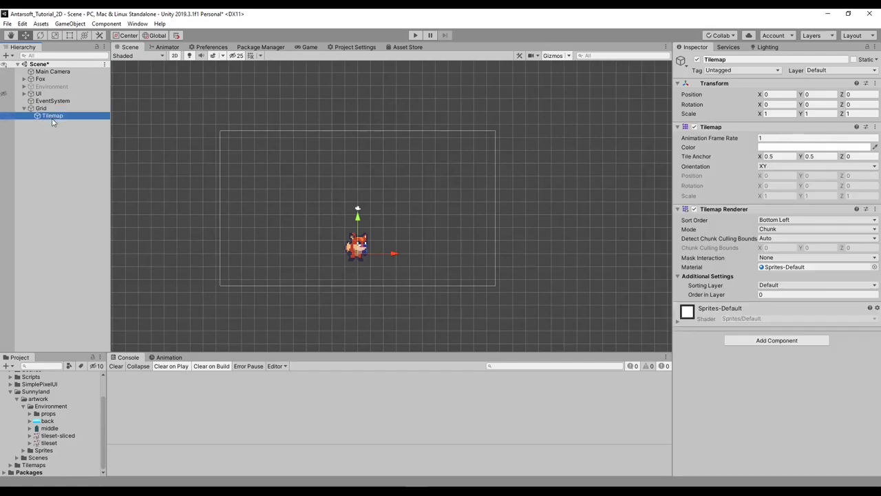
left_click(41, 109)
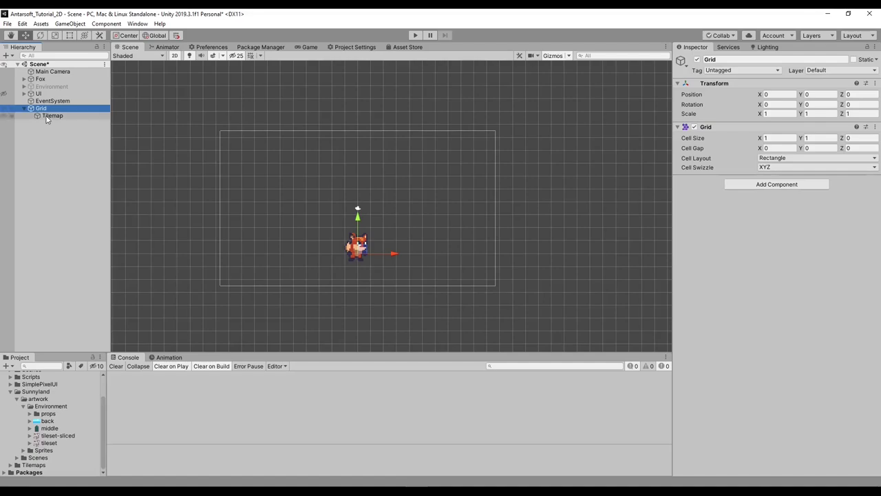
left_click(40, 94)
key("Right")
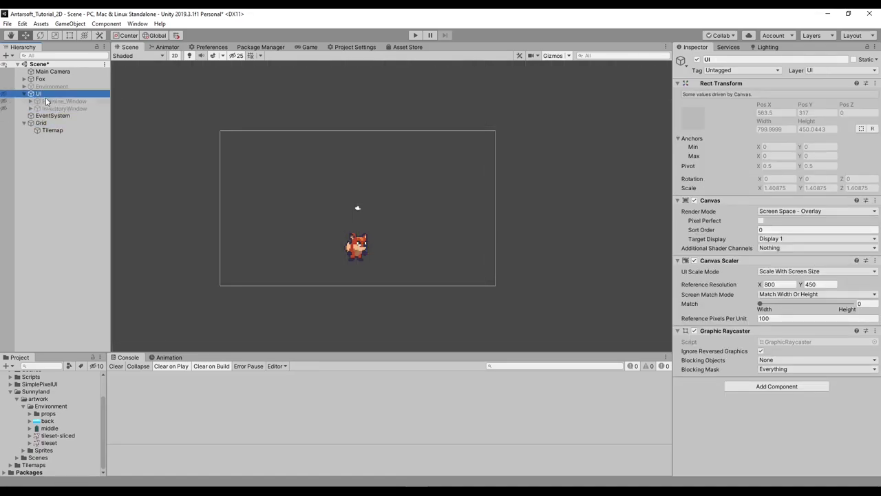
left_click(52, 109)
key("Up")
key("Down")
key("Left")
key("Left")
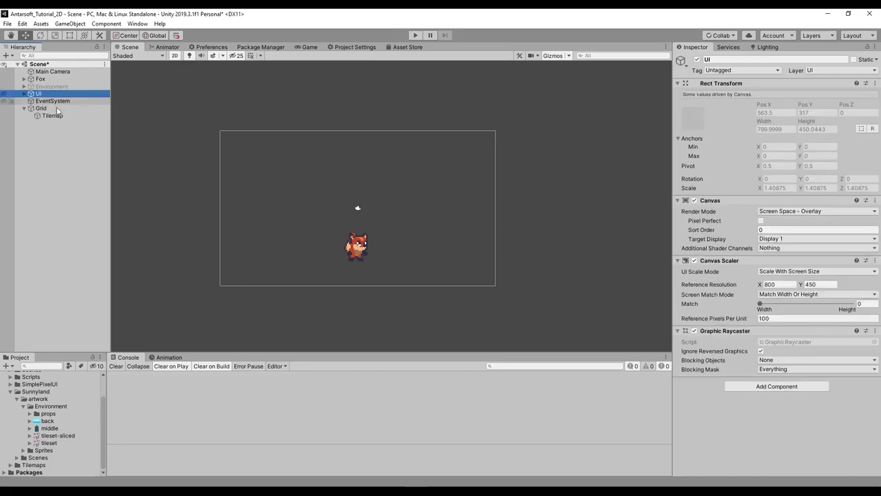
key("Down")
key("Down")
key("Down")
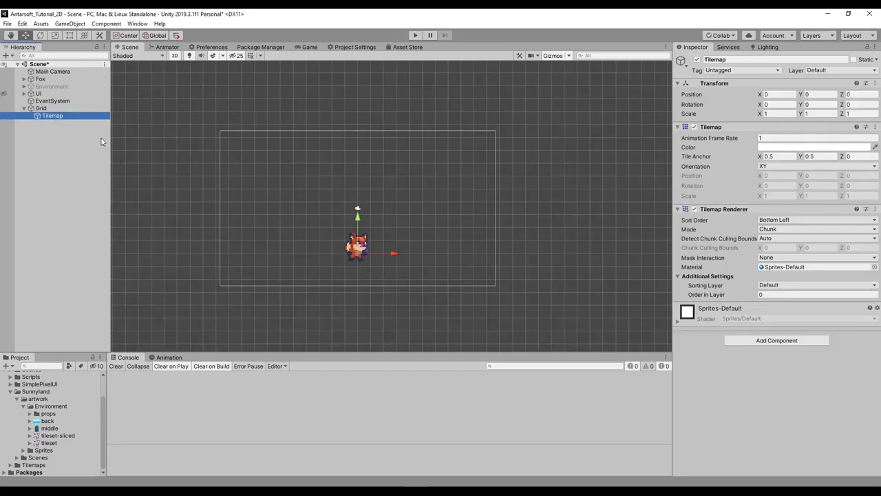
- Rename the Tilemap object under Grid to Tilemap_BG
left_click(45, 109)
left_click(48, 118)
key("F2")
key("Right")
type("_B")
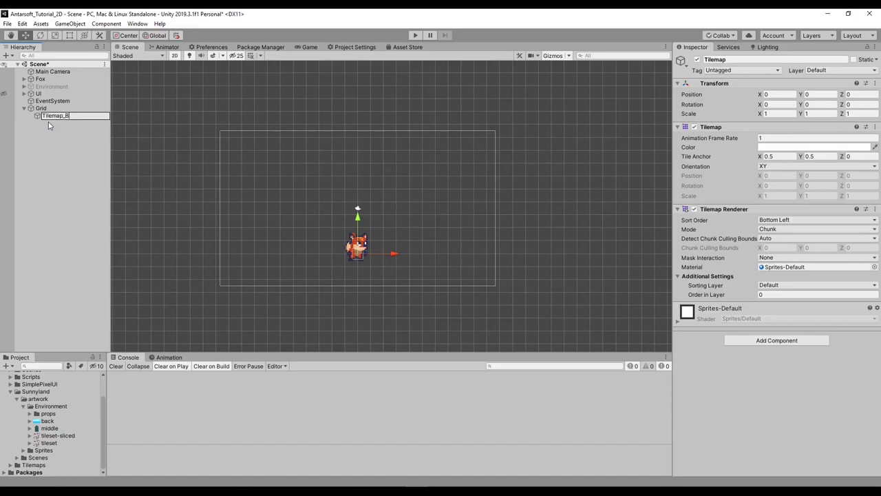
type("G")
key("Return")
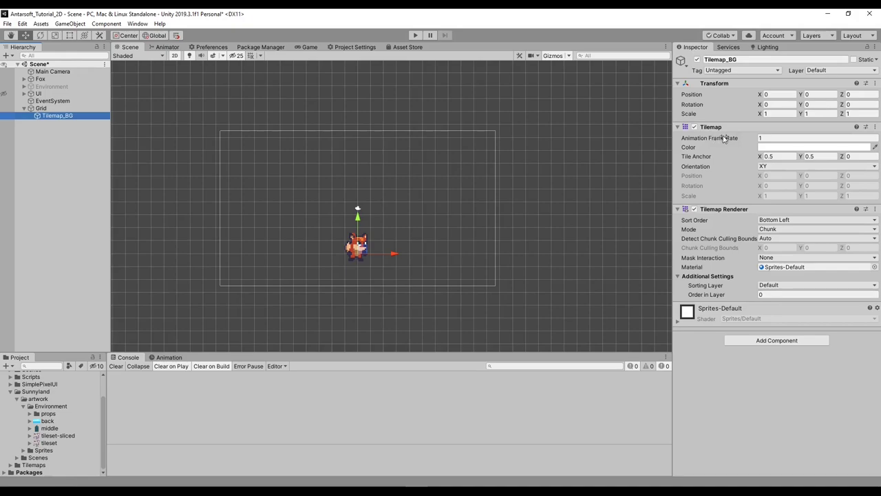
- Set the Tilemap Renderer's Order in Layer for Tilemap_BG to -1
left_click(761, 138)
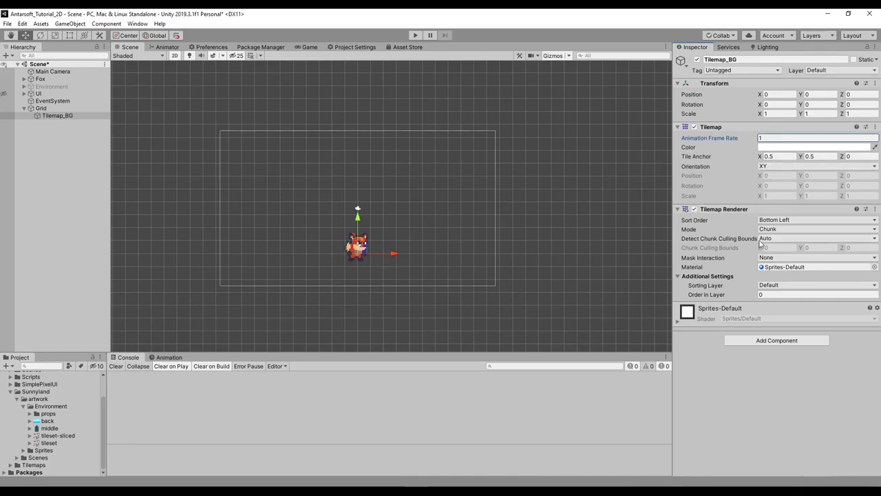
left_click(766, 295)
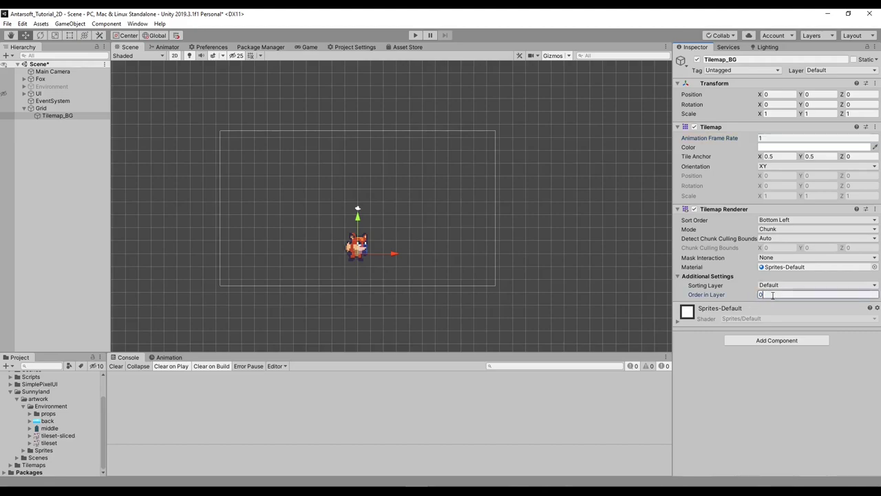
left_click_drag(771, 296, 744, 296)
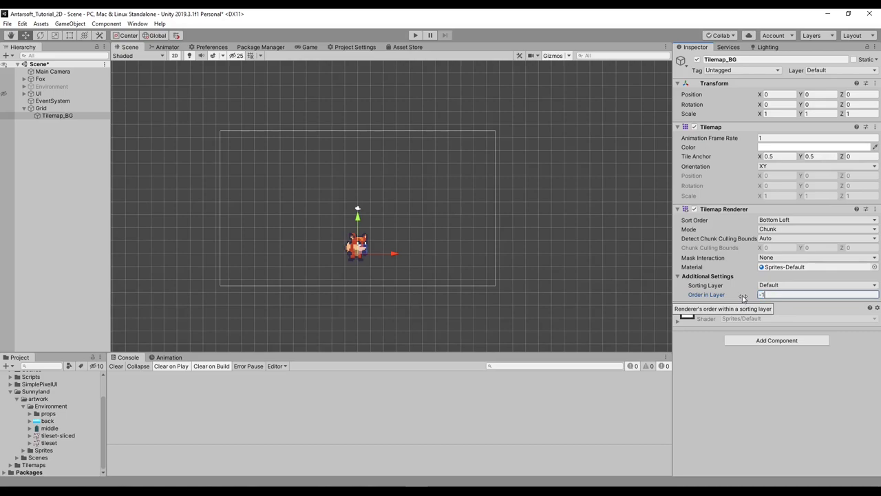
- Duplicate Tilemap_BG under the Grid and name the copy Tilemap_Floors_Walls
left_click(56, 115)
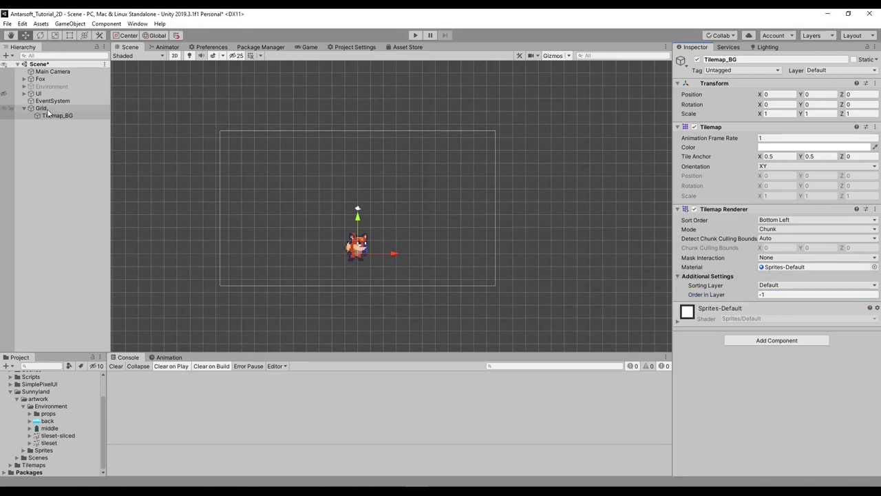
key("ctrl+d")
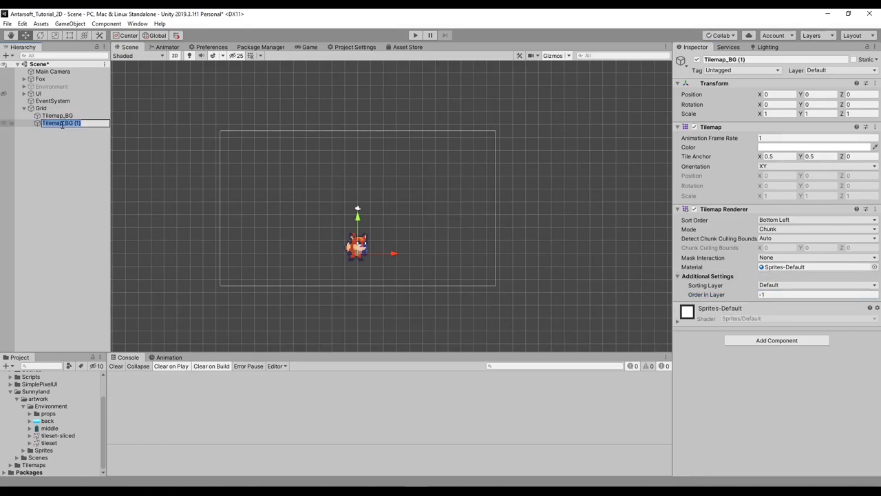
left_click(61, 123)
type("Floors_Walls")
key("Return")
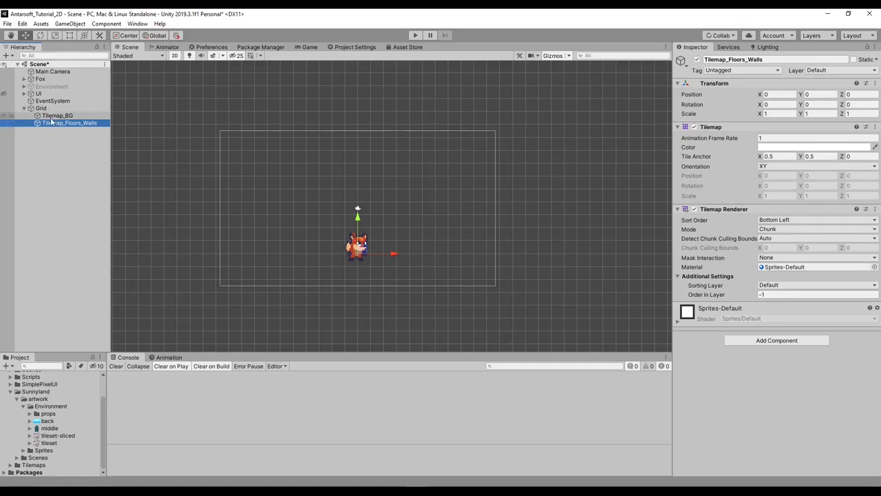
- Duplicate Tilemap_Floors_Walls and name the copy Tilemap_Props
key("ctrl+d")
left_click(72, 131)
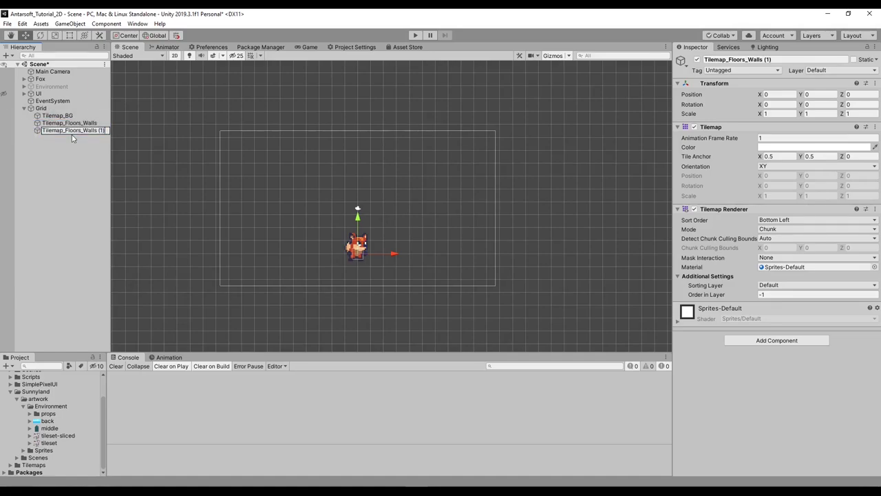
key("shift+Left")
key("shift+Left")
key("shift+Left")
key("shift+Left")
key("shift+Left")
key("shift+Left")
key("shift+Left")
key("BackSpace")
type("Pro")
key("Return")
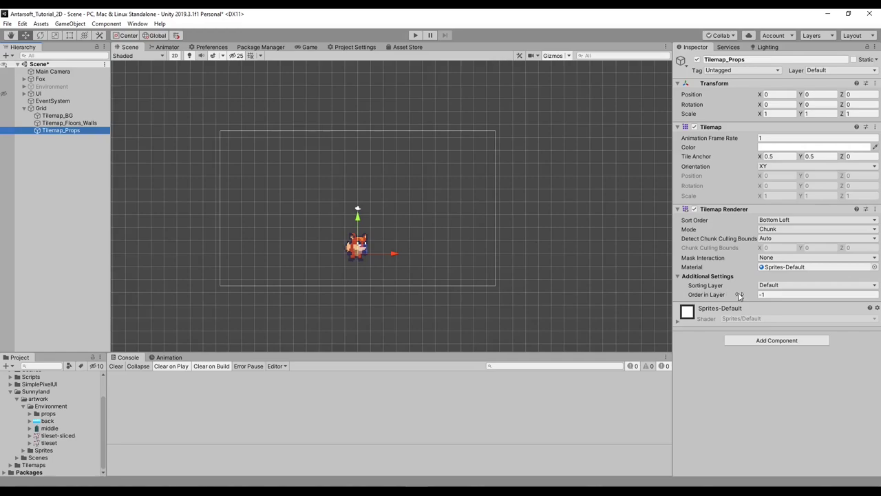
- Set Order in Layer to 0 for Tilemap_Floors_Walls and to 1 for Tilemap_Props
left_click(68, 122)
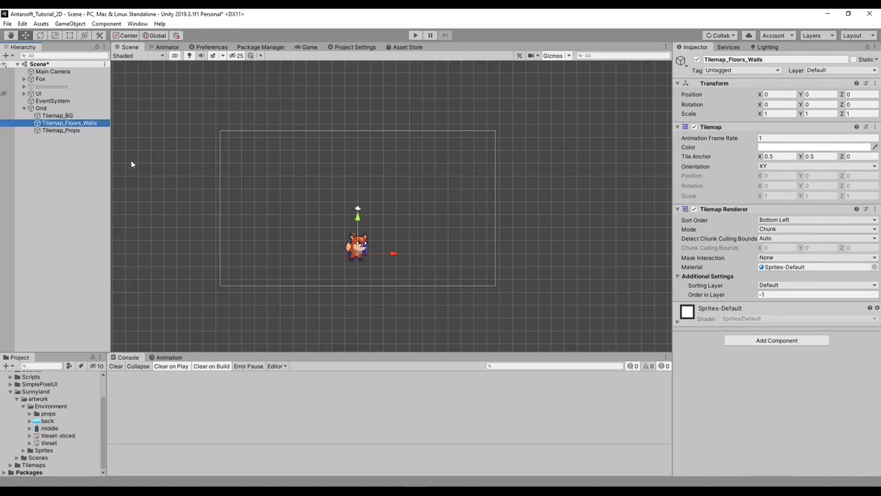
left_click(786, 294)
type("0")
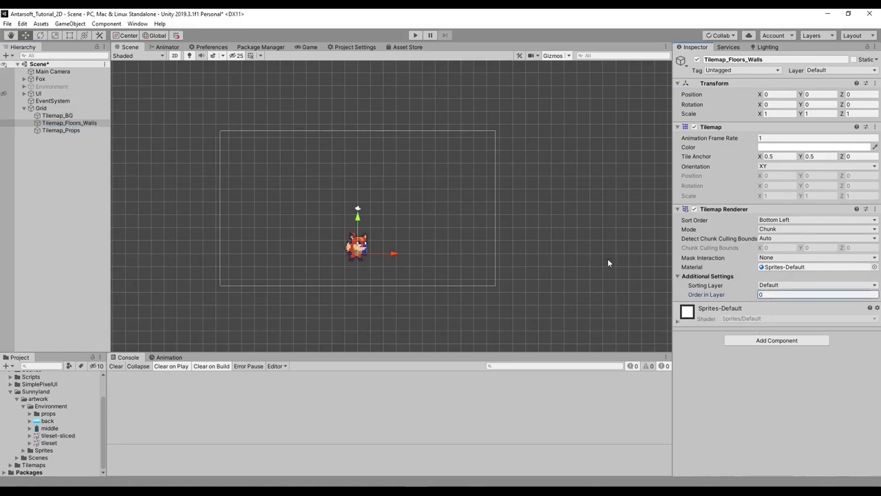
left_click(61, 130)
left_click(772, 295)
type("1")
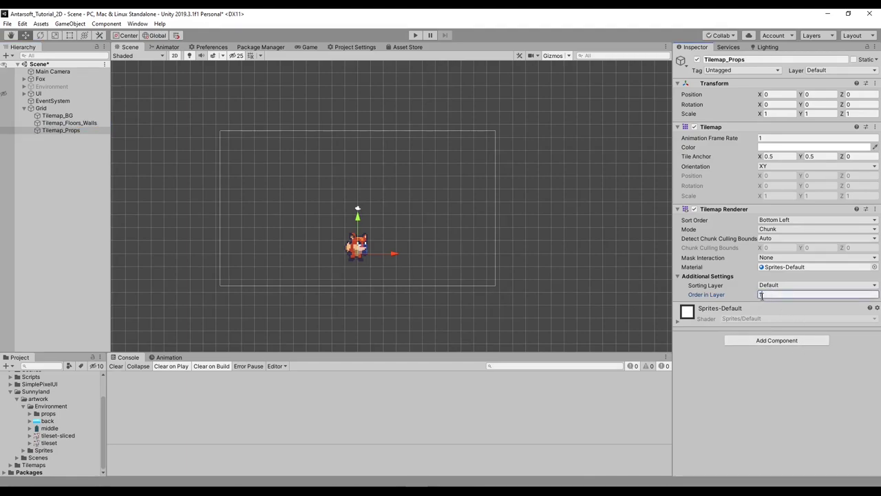
left_click(79, 125)
left_click(80, 118)
left_click(79, 130)
left_click(79, 126)
- Open the Tile Palette window, dock it between the Scene view and the Inspector, and widen it
left_click(137, 23)
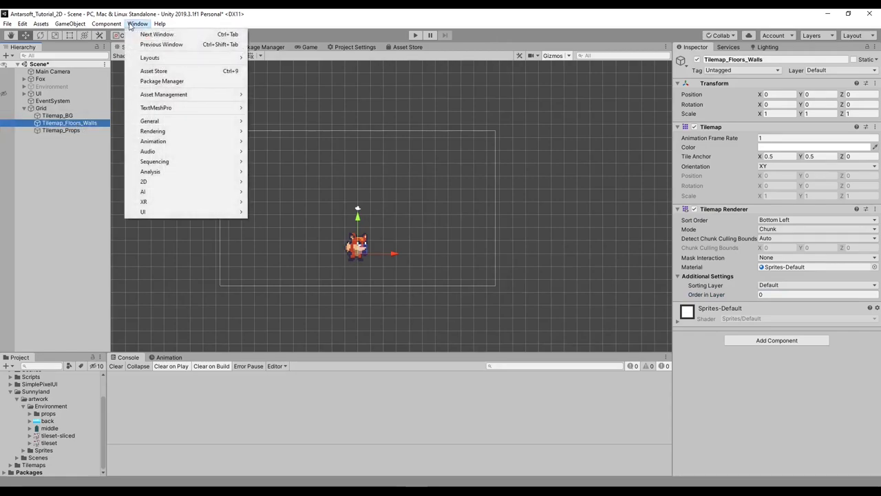
mouse_move(238, 182)
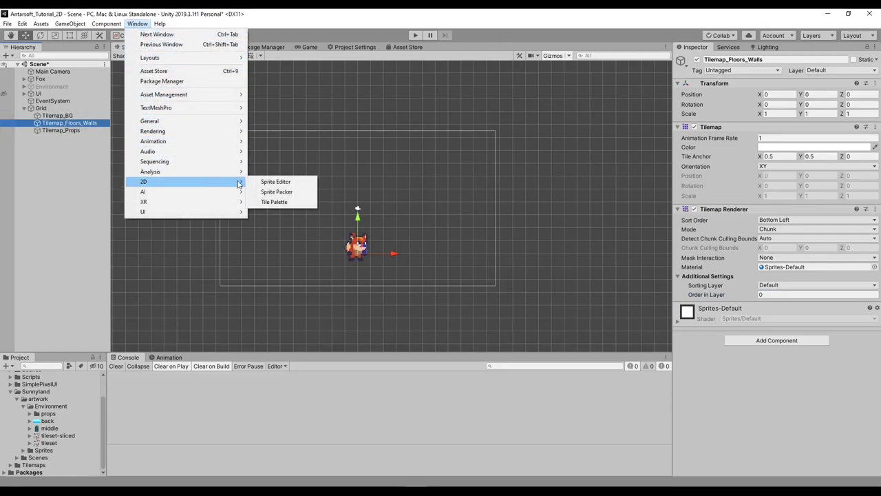
left_click(274, 201)
left_click_drag(392, 115, 596, 150)
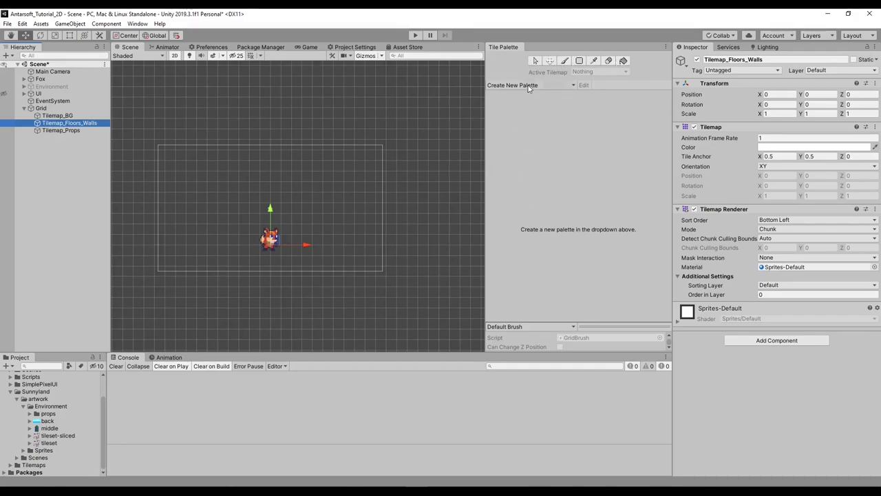
left_click_drag(486, 172, 437, 172)
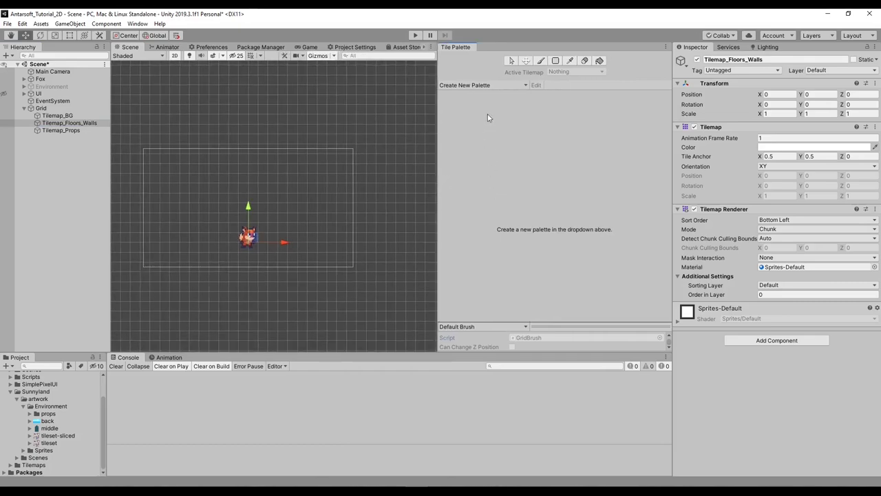
- Create a new tile palette named Main_Pallette with a Rectangle grid and Automatic cell size
left_click(484, 86)
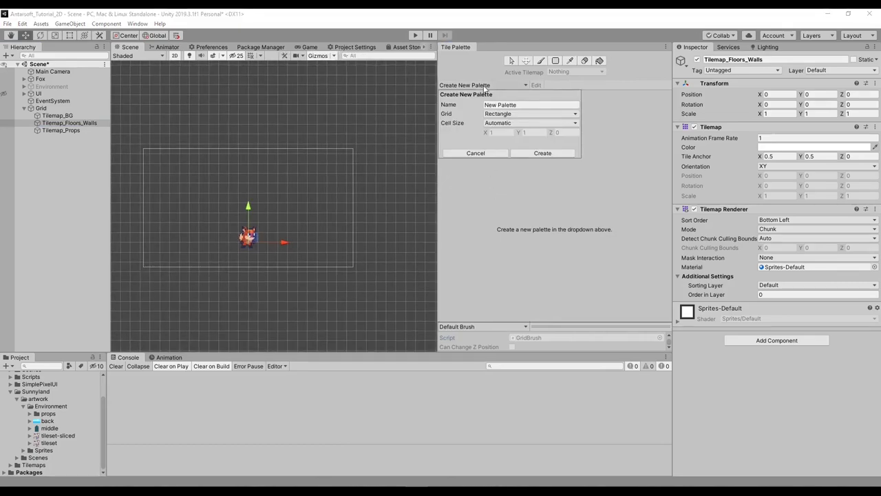
left_click(524, 105)
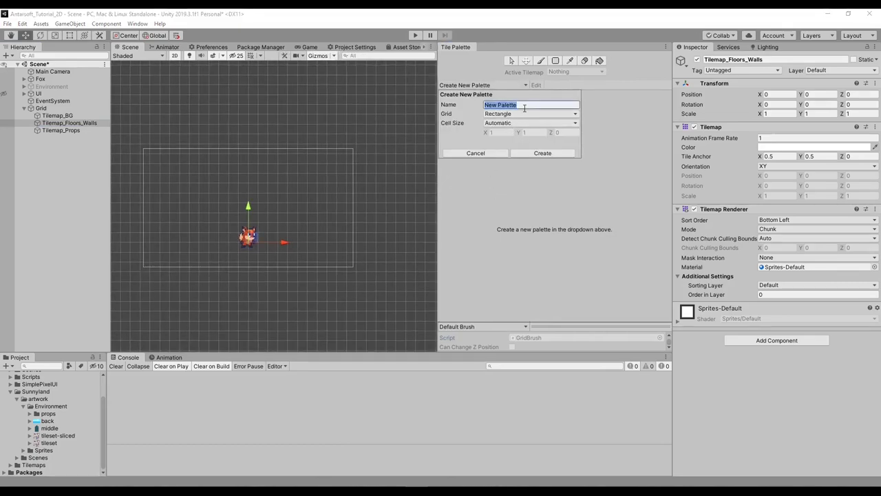
type("Main_Pall")
left_click(542, 153)
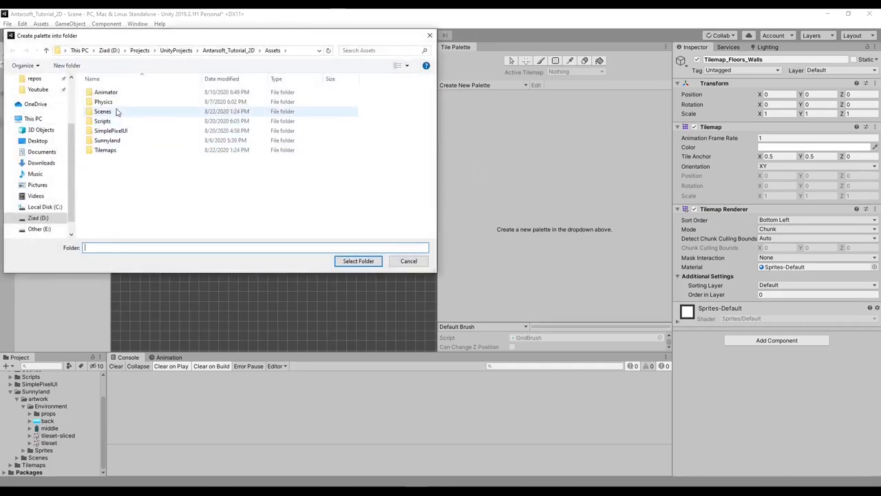
left_click(67, 66)
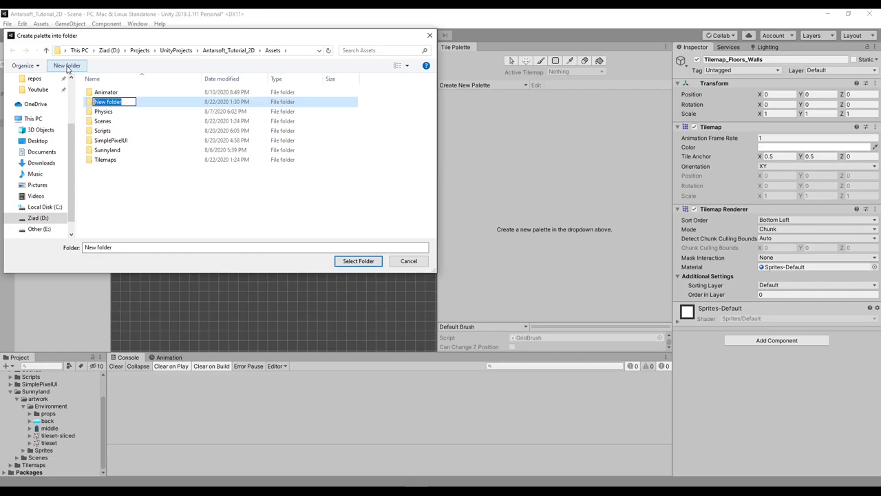
type("Tilep")
type("aps")
key("Return")
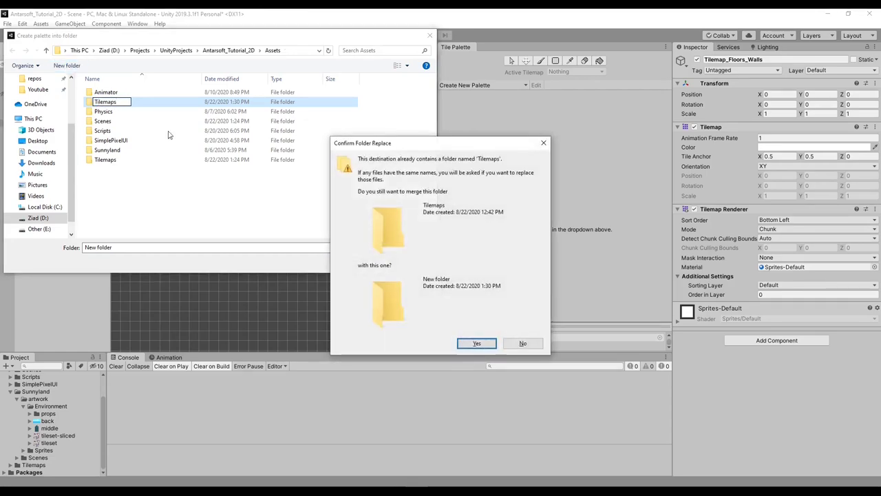
left_click(516, 344)
left_click(192, 183)
left_click(108, 105)
key("Delete")
- Replace the existing Tilemaps folder in Assets with a new empty folder named Tilemaps and open it
left_click(108, 155)
key("Delete")
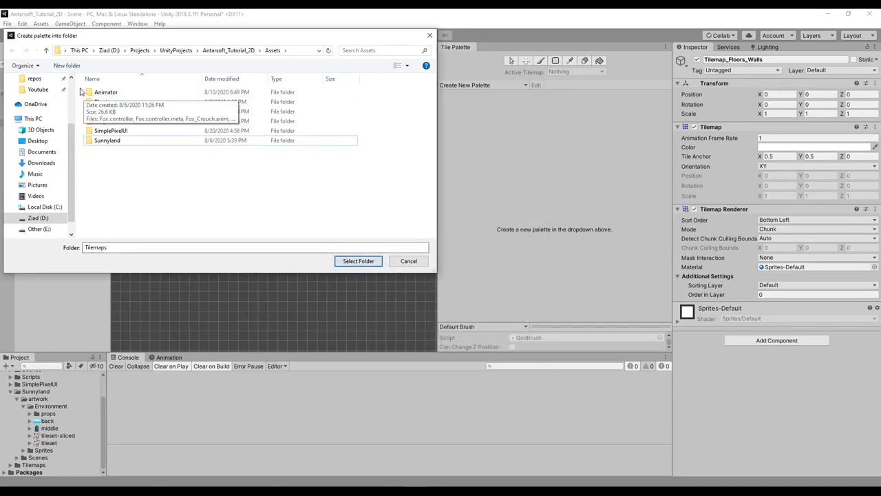
left_click(67, 65)
type("Tilemaps")
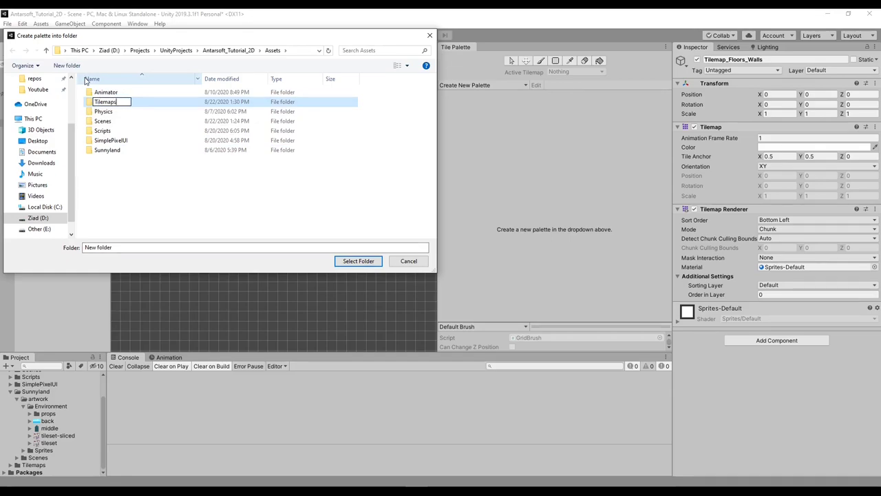
key("Return")
double_click(107, 150)
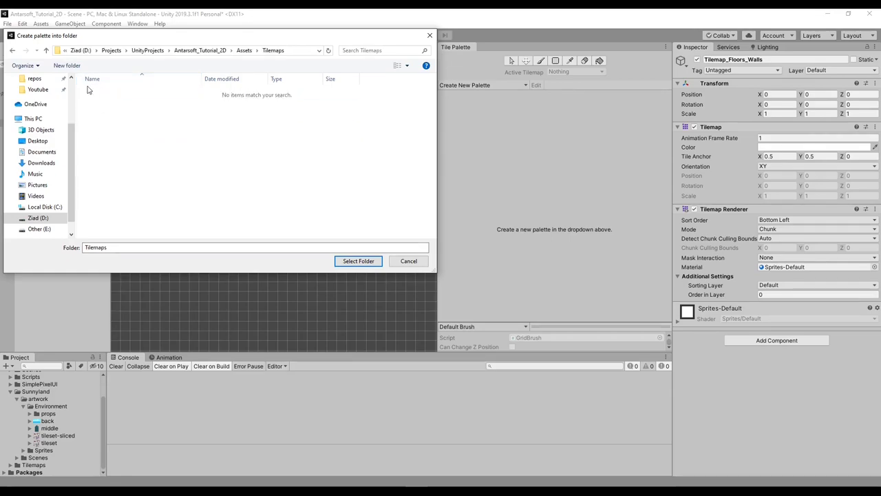
- Create a Pallettes folder inside Tilemaps and save the new palette there
left_click(67, 65)
type("Pallettes")
key("Return")
left_click(358, 261)
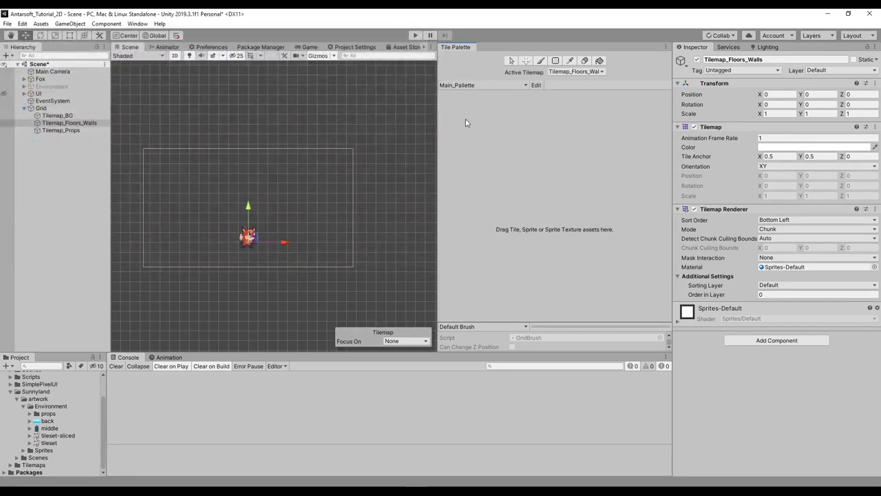
- Locate the Main_Pallette asset in the project's Tilemaps/Pallettes folder and review its Grid cell size, gap and layout settings
double_click(61, 392)
double_click(48, 428)
left_click(60, 435)
left_click(68, 443)
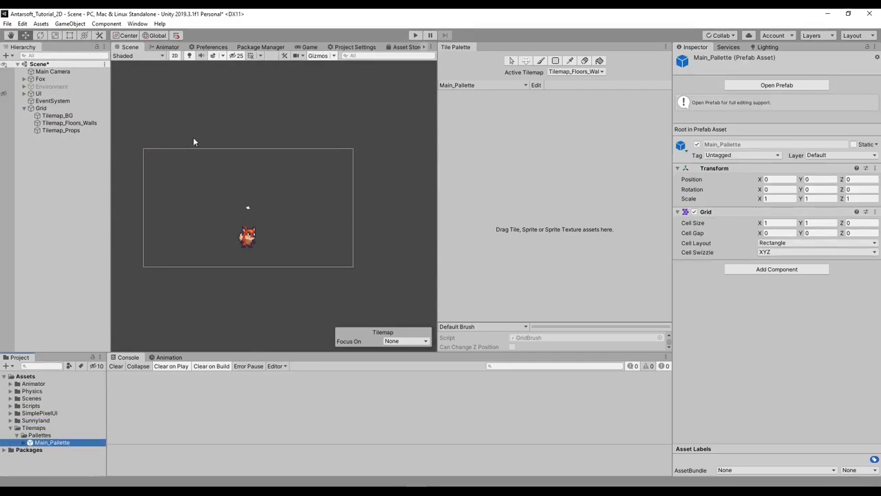
left_click(768, 222)
key("Return")
left_click(777, 232)
left_click(772, 243)
left_click(771, 247)
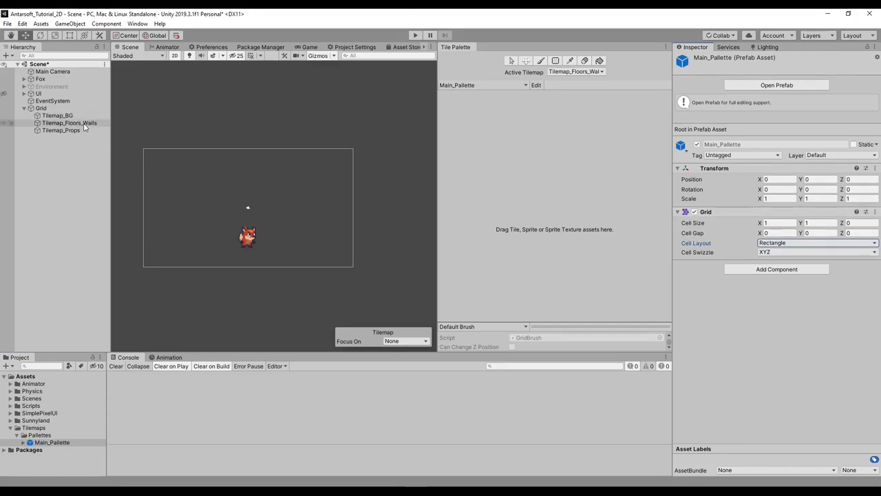
- Check the Grid object's cell size, gap and layout settings against the tile palette
left_click(68, 117)
left_click(48, 108)
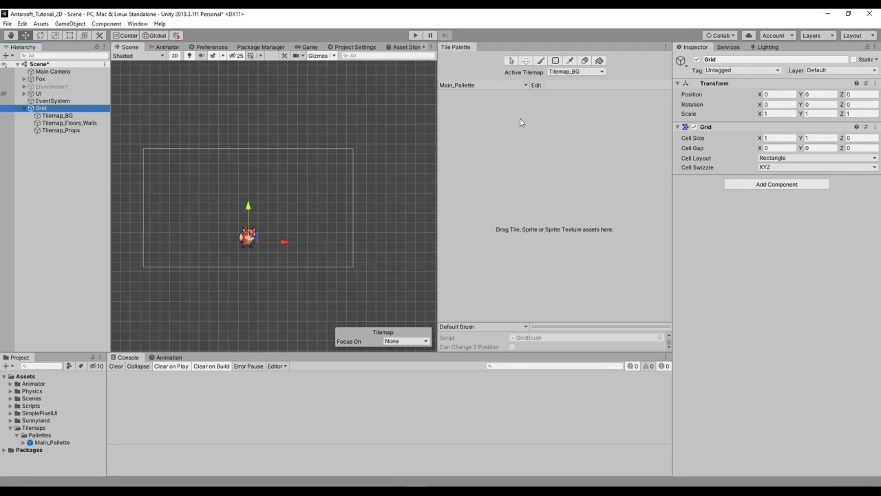
left_click(520, 165)
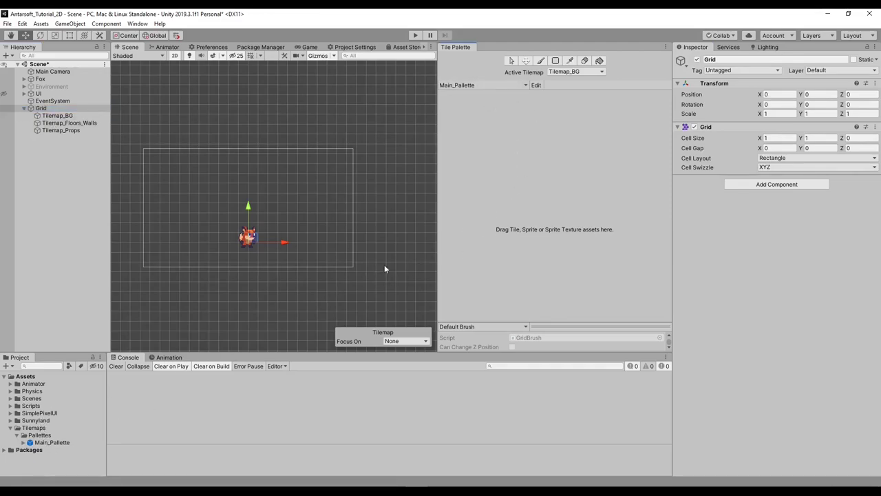
- Find the tileset-sliced texture in Sunnyland/artwork/Environment and examine several of its individual sprites
double_click(46, 420)
left_click(38, 428)
scroll(97, 427, "down", 2)
left_click(68, 439)
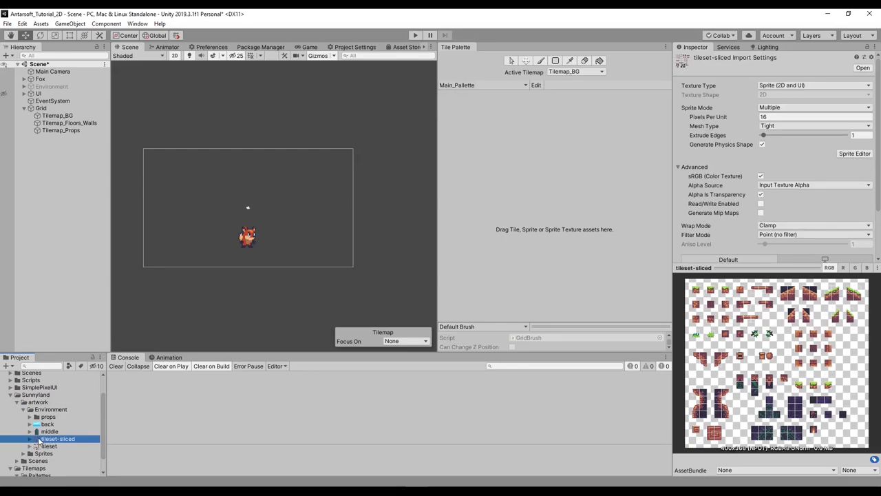
left_click(29, 440)
left_click(55, 461)
left_click(59, 454)
left_click(57, 447)
left_click(61, 455)
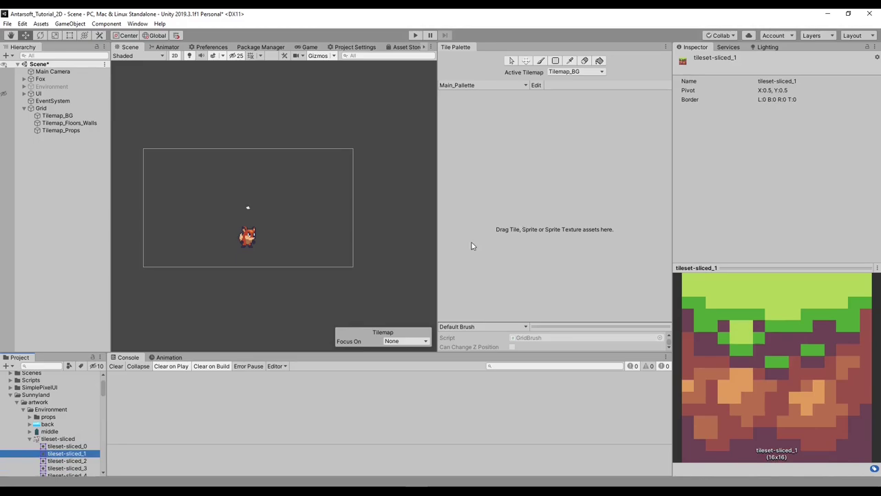
left_click(69, 468)
scroll(72, 464, "down", 3)
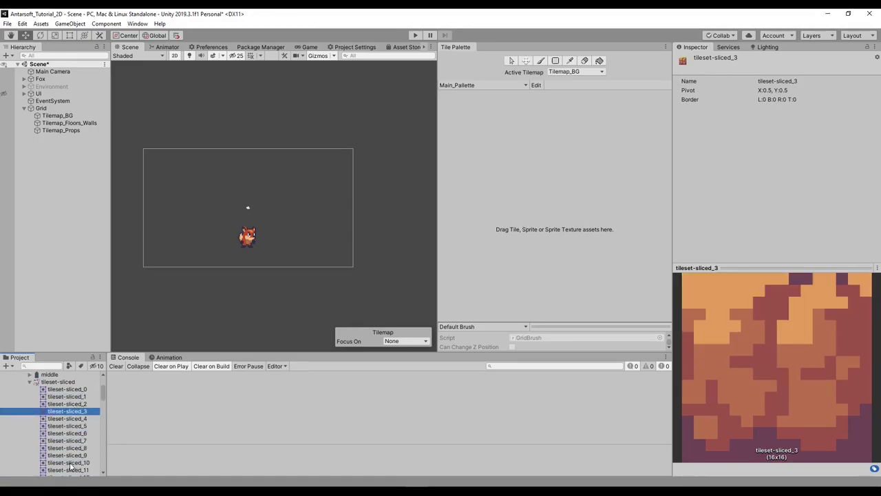
left_click(69, 463)
left_click(68, 455)
scroll(58, 424, "up", 2)
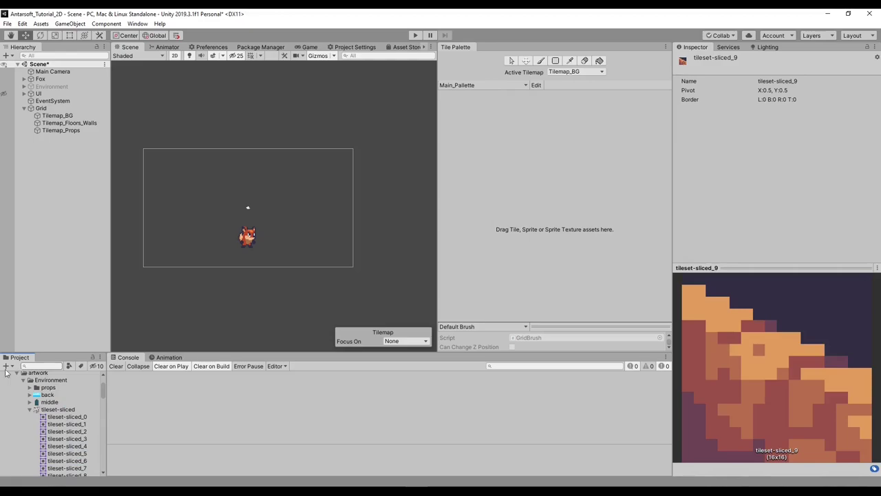
- Add the whole tileset-sliced texture to Main_Pallette, generating its tiles into a new Tile Assets folder inside Tilemaps
left_click(29, 409)
left_click_drag(55, 422, 485, 192)
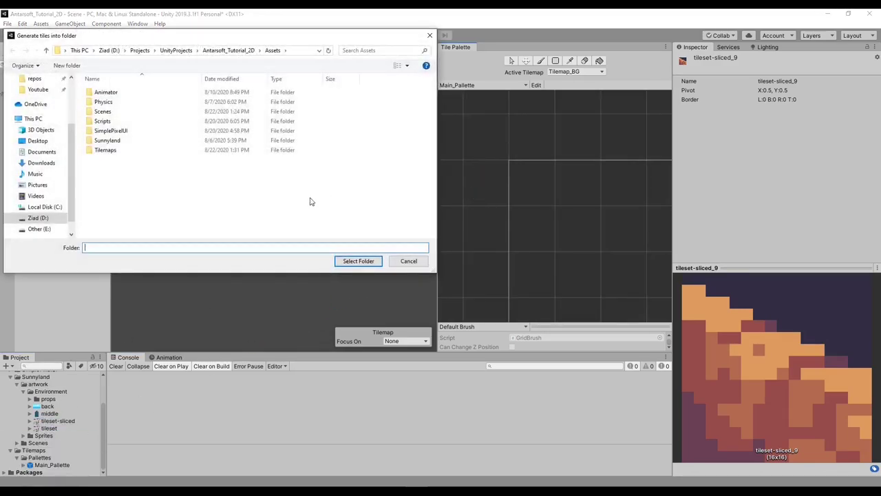
double_click(112, 149)
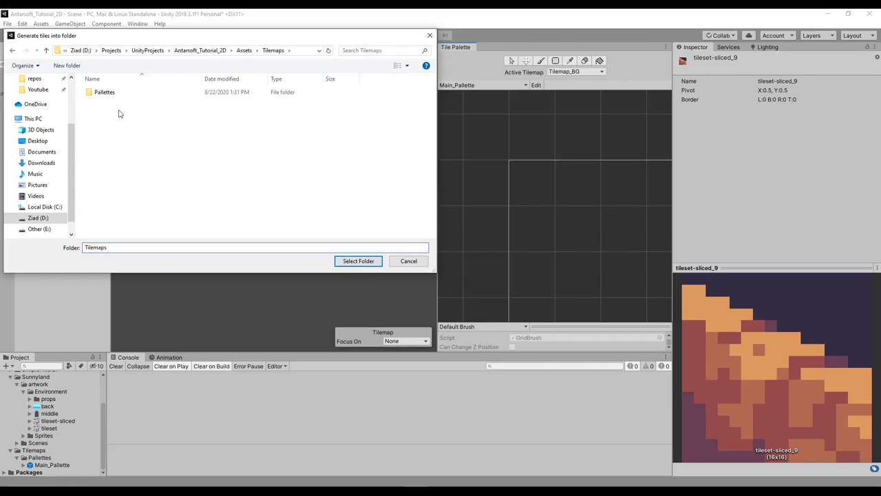
left_click(68, 66)
type("Tile Assets")
key("Return")
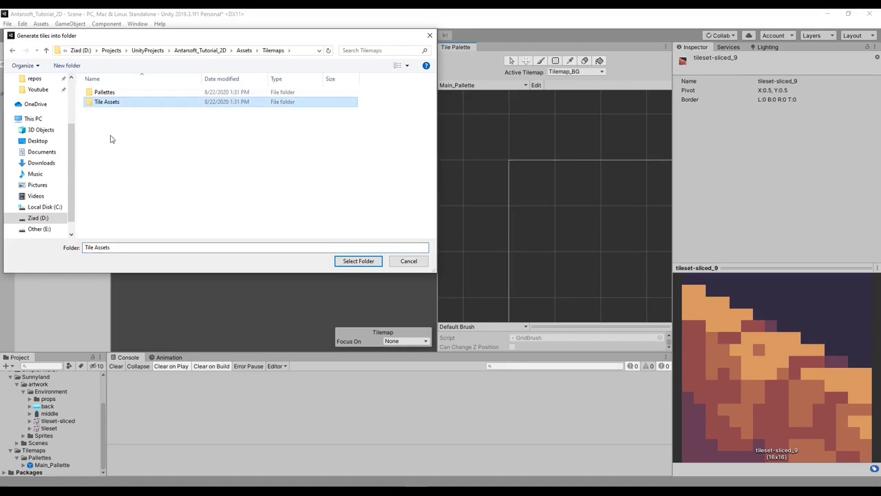
left_click(117, 113)
left_click(113, 107)
double_click(112, 107)
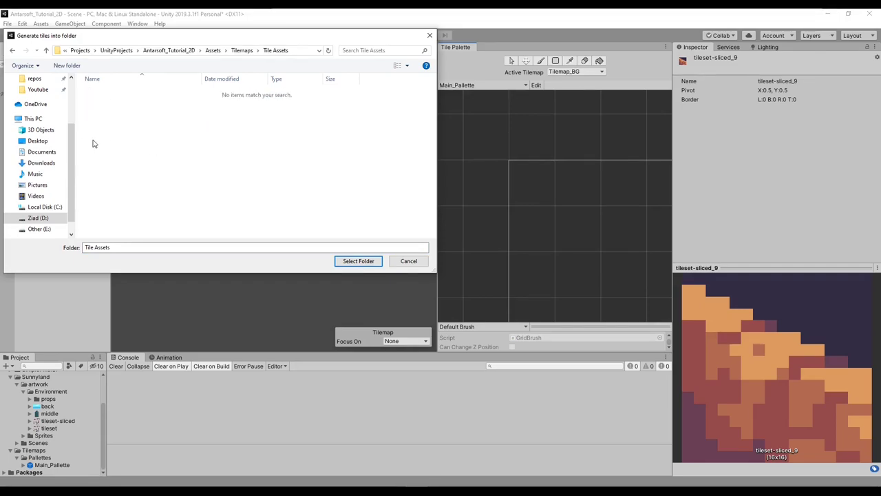
left_click(357, 261)
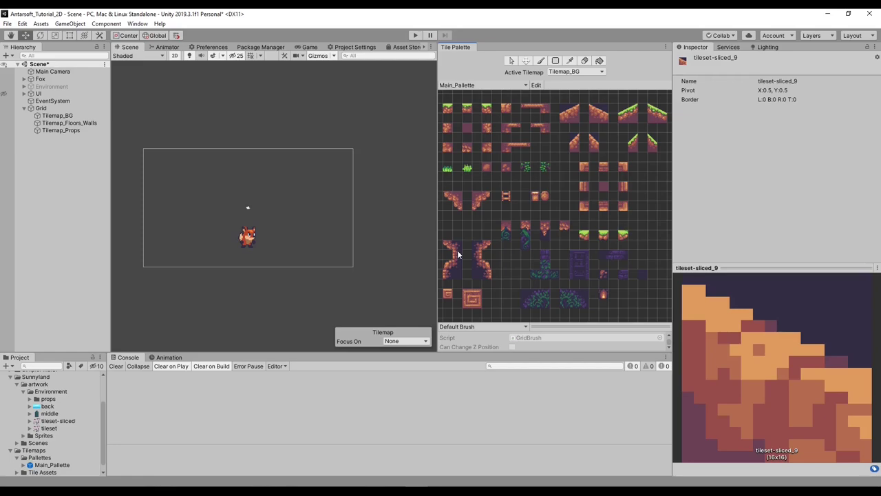
- Compare the tile arrangement in Main_Pallette with the preview of the tileset-sliced texture
middle_click_drag(508, 188, 535, 183)
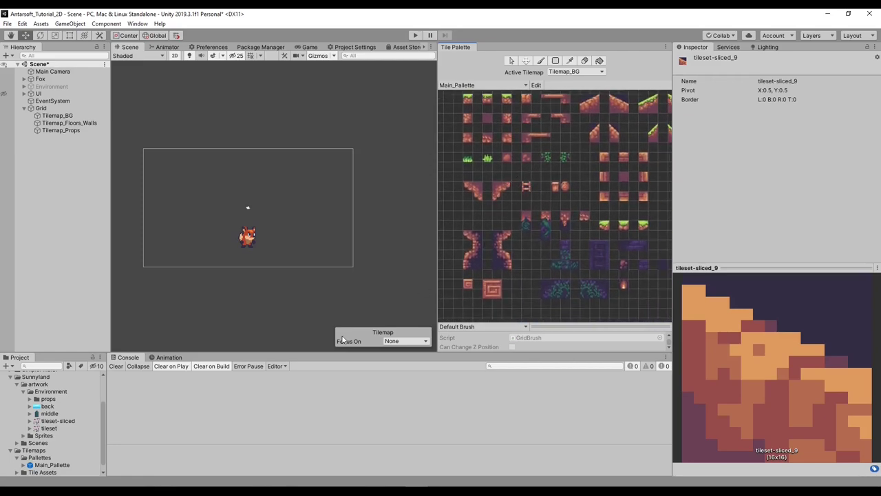
left_click(48, 421)
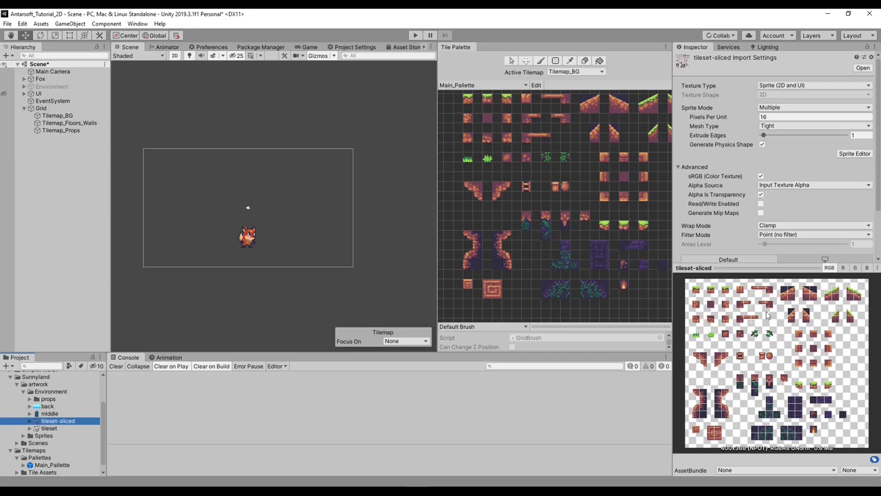
middle_click_drag(587, 229, 596, 281)
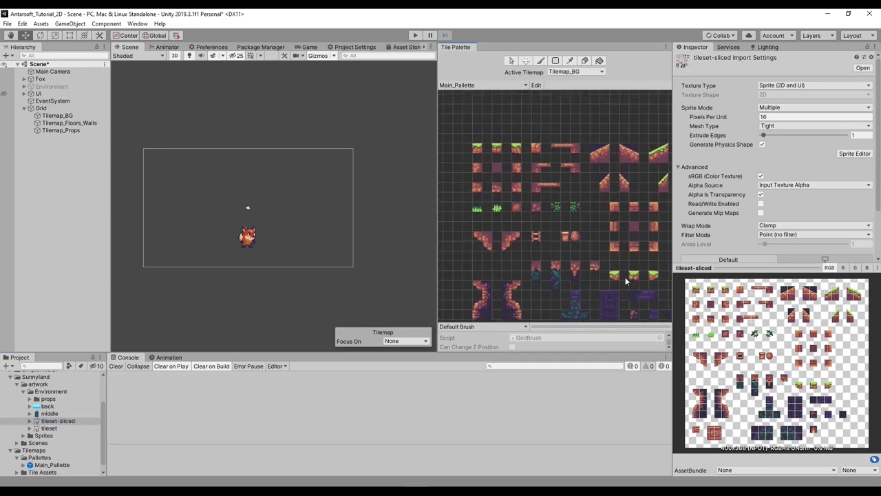
- Try the Grid's area selection on several blocks of empty scene cells and move the selected block
left_click(41, 108)
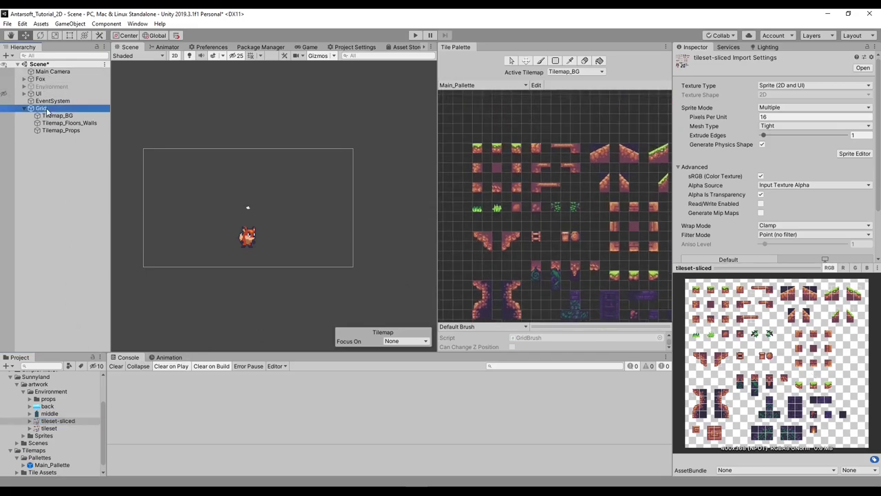
middle_click_drag(539, 169, 528, 172)
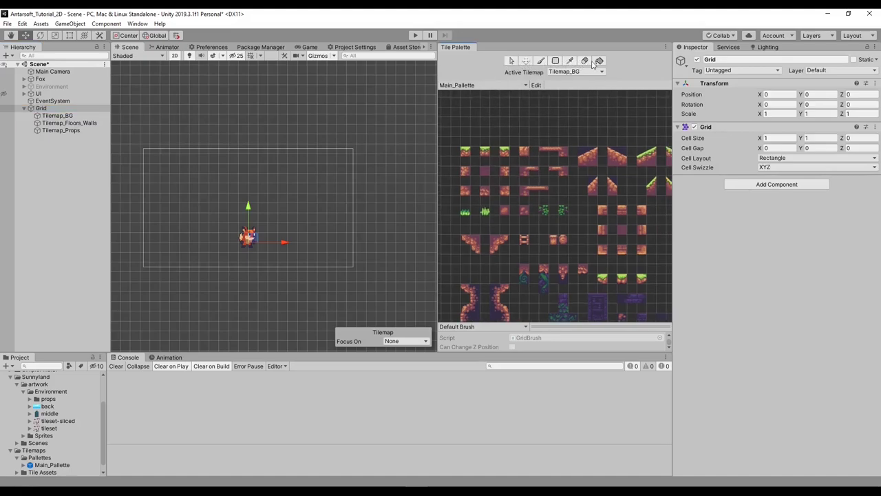
left_click(511, 61)
left_click(304, 219)
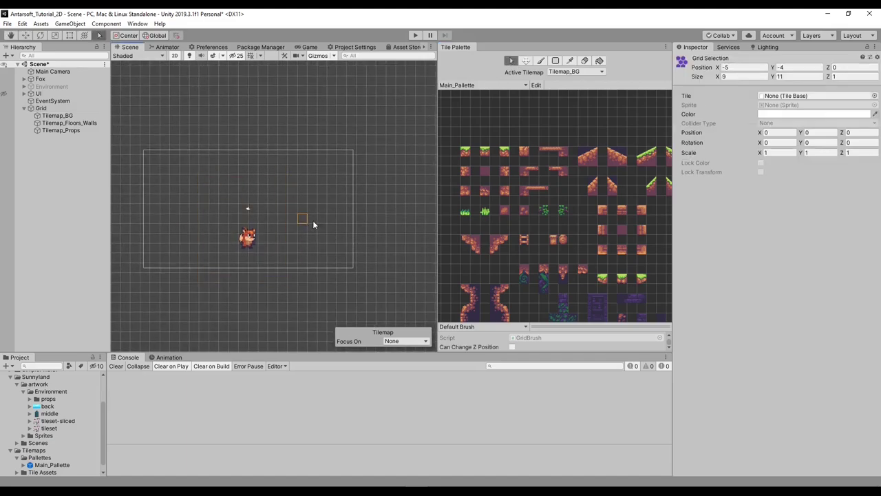
middle_click_drag(347, 205, 297, 208)
left_click_drag(223, 182, 292, 251)
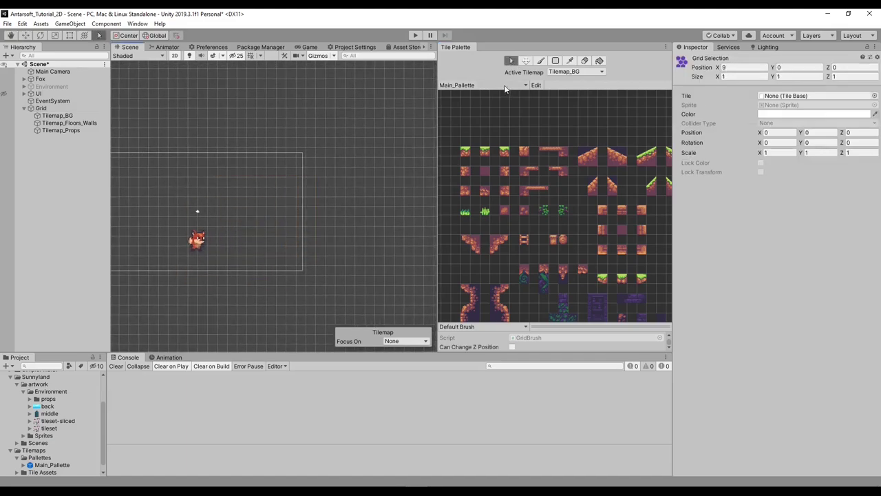
middle_click_drag(252, 216, 302, 207)
left_click_drag(296, 195, 333, 211)
left_click(526, 61)
left_click_drag(283, 200, 269, 205)
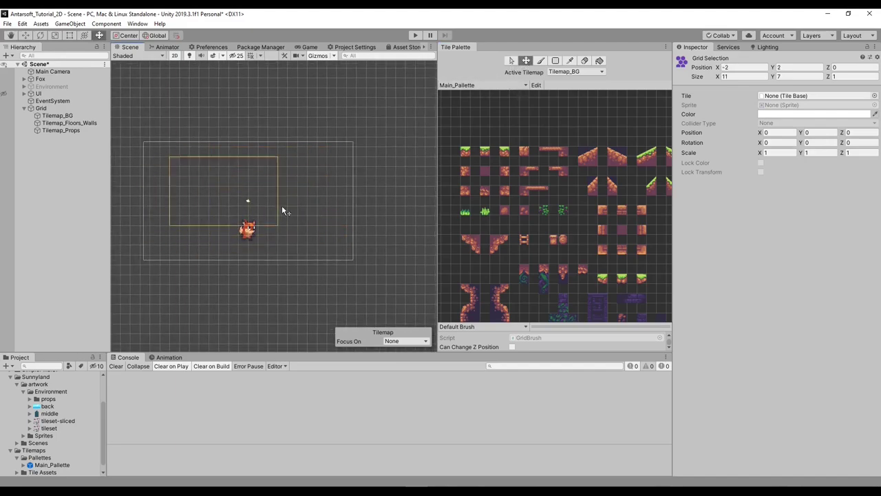
- Try painting a freehand stroke of tiles across the scene with the brush, and undo it
left_click(541, 60)
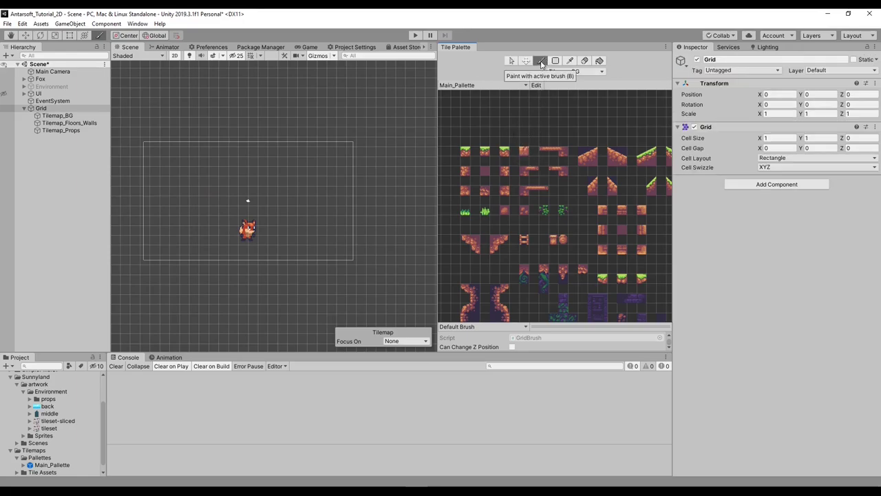
mouse_move(216, 200)
left_mouse_down()
mouse_move(324, 183)
mouse_move(221, 231)
mouse_move(337, 219)
left_mouse_up()
key("ctrl+z")
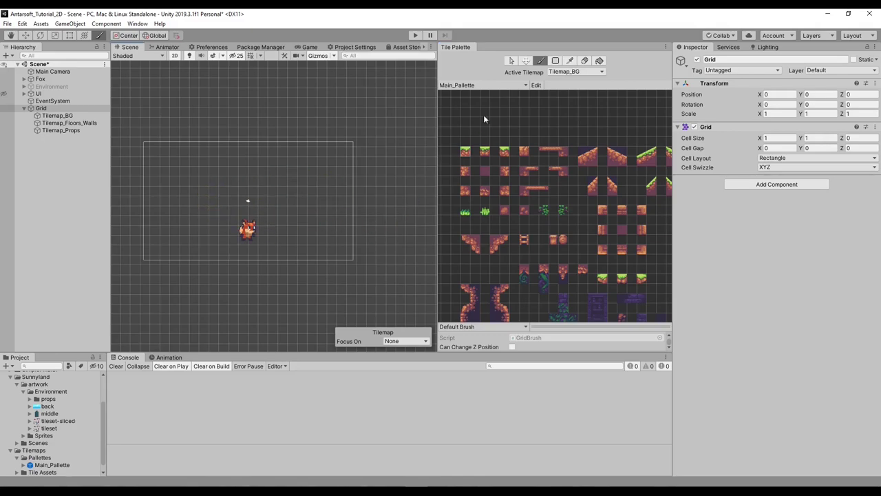
- Try box-filling rectangular areas of the scene with grass-topped tiles and plain dirt tiles, undoing each fill
left_click(556, 61)
left_click_drag(227, 168, 337, 252)
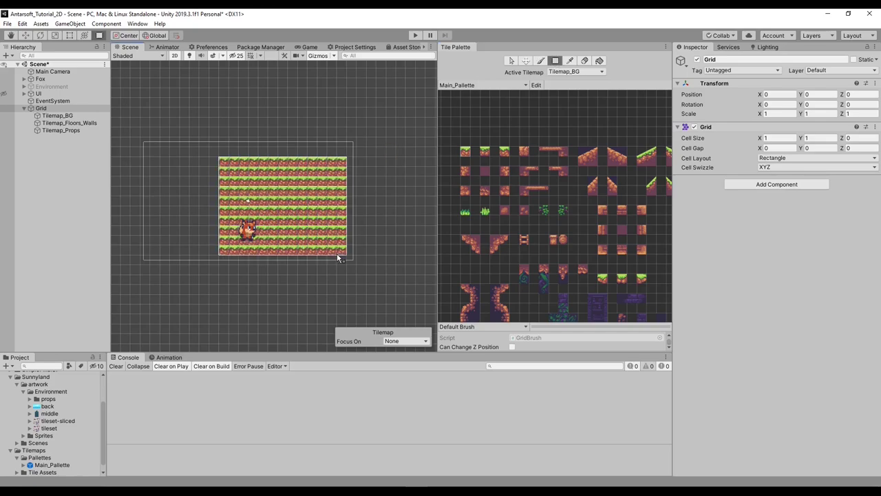
key("ctrl+z")
left_click_drag(183, 121, 249, 103)
key("ctrl+z")
left_click(486, 174)
left_click_drag(283, 171, 370, 241)
key("ctrl+z")
- Pick the rocky corner piece from the palette and paint it in the scene above the fox
left_click(495, 238)
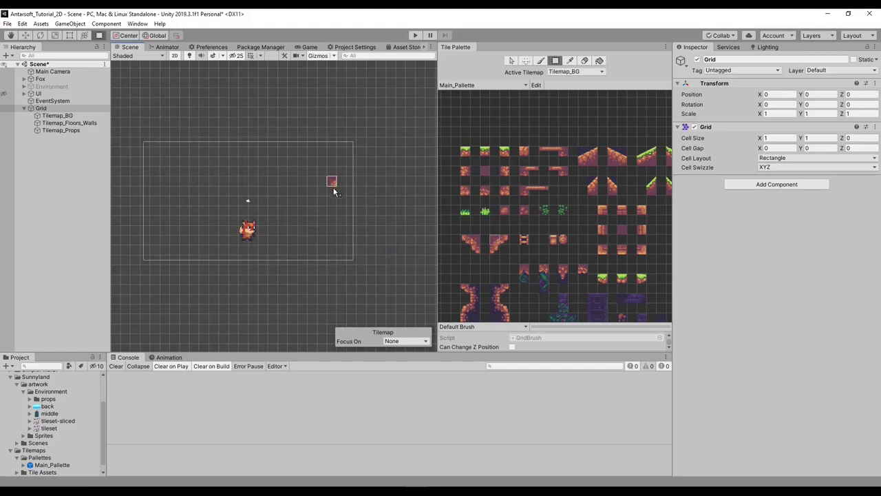
left_click(542, 60)
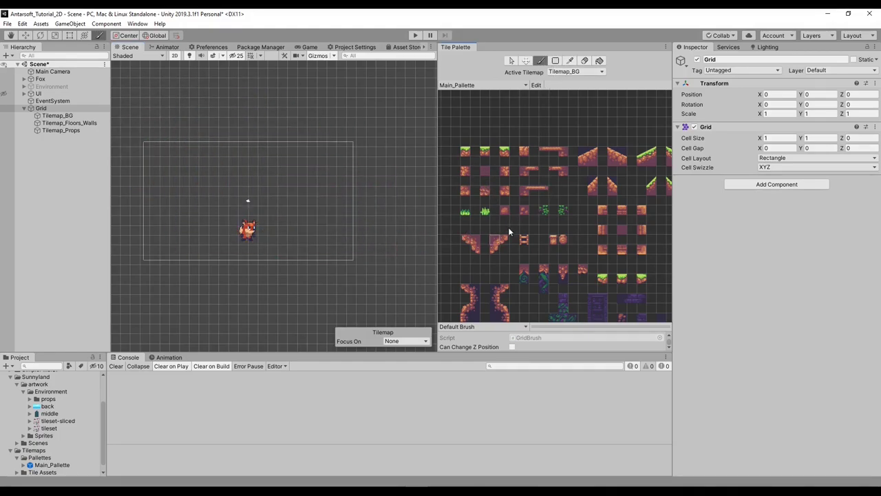
key("i")
left_click_drag(493, 249, 494, 249)
left_click(214, 193)
left_click(235, 175)
key("ctrl+z")
key("ctrl+z")
key("i")
scroll(274, 185, "up", 10)
left_click(275, 180)
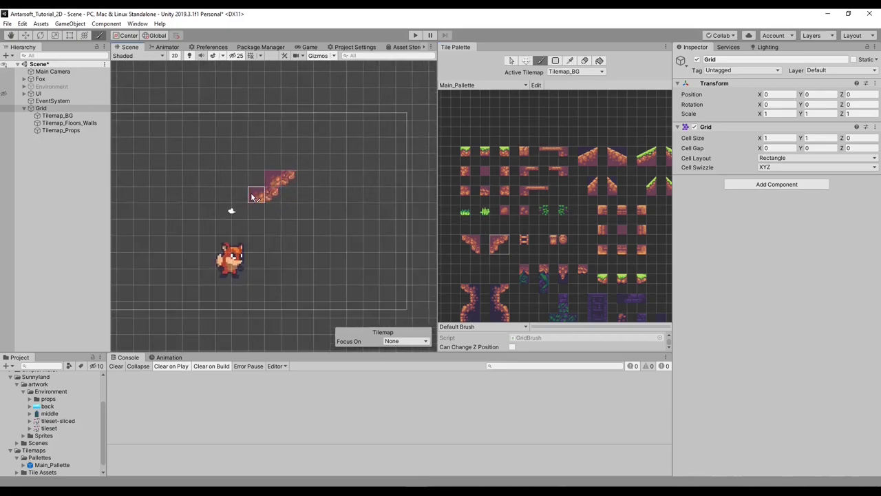
- Erase the painted rocky corner tiles from the scene, trying the fill and brush tools in between
left_click(585, 62)
left_click_drag(282, 197, 274, 177)
left_click(599, 61)
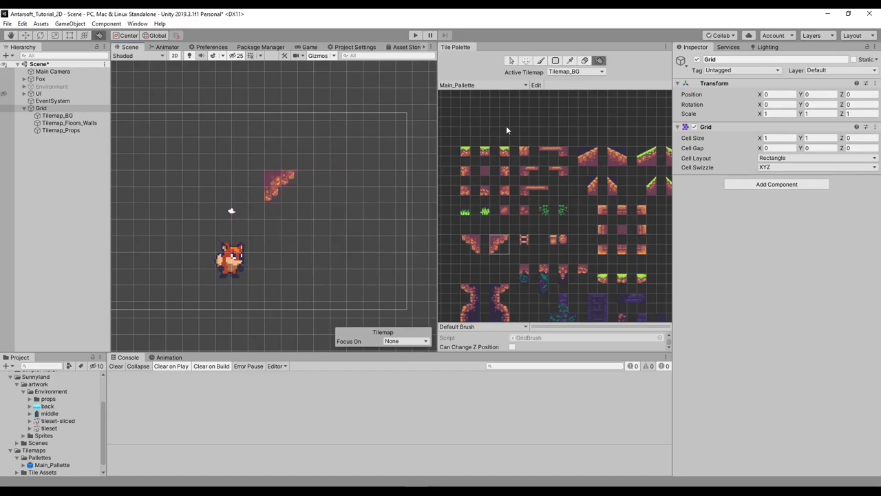
key("b")
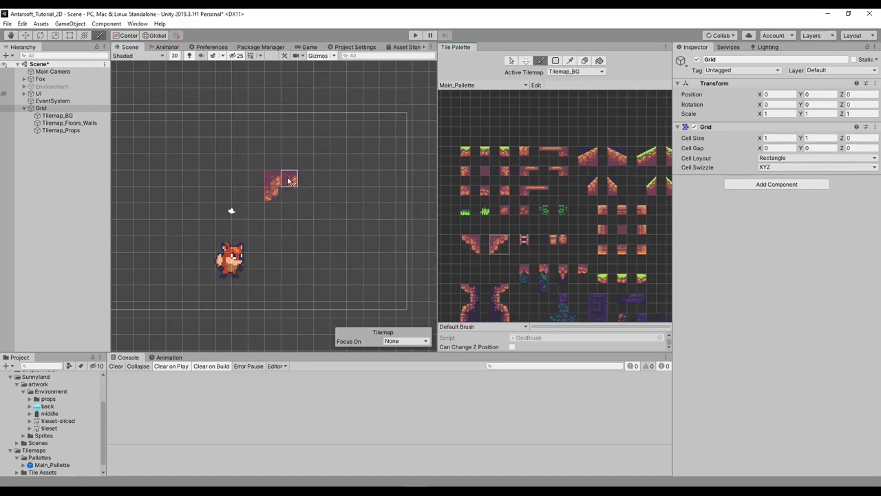
middle_click_drag(297, 207, 309, 206)
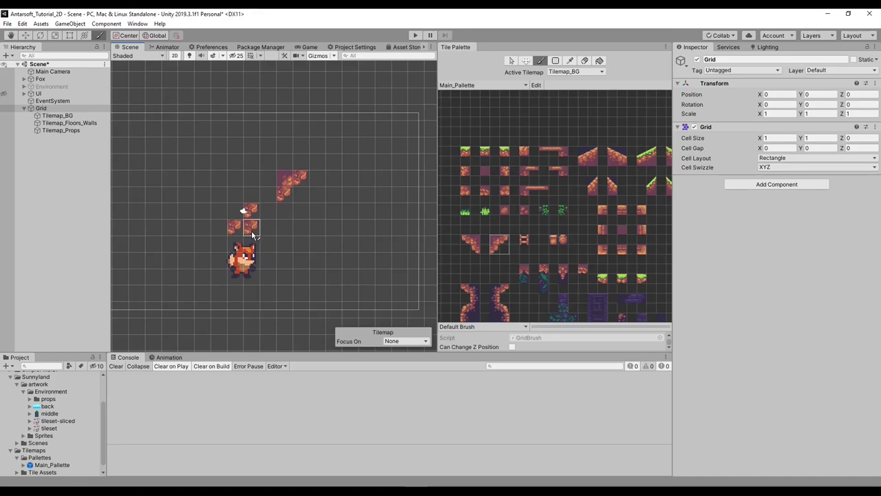
key("d")
left_click(301, 180)
left_click(556, 61)
left_click(465, 152)
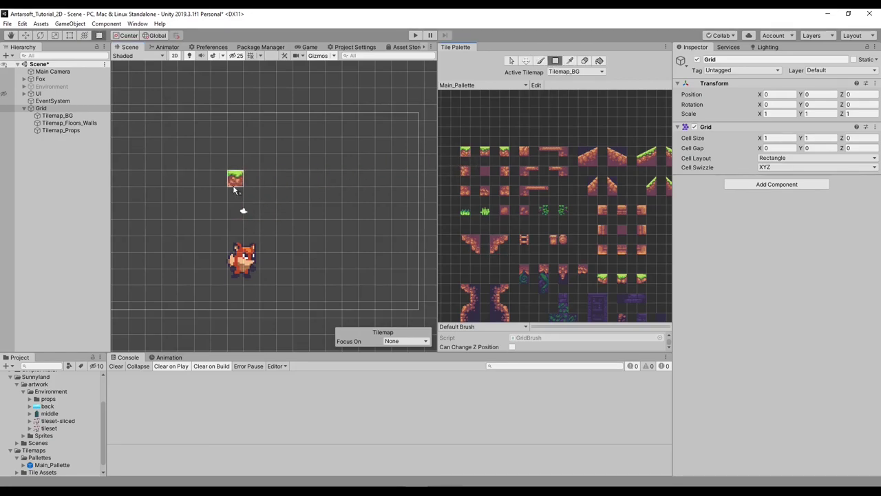
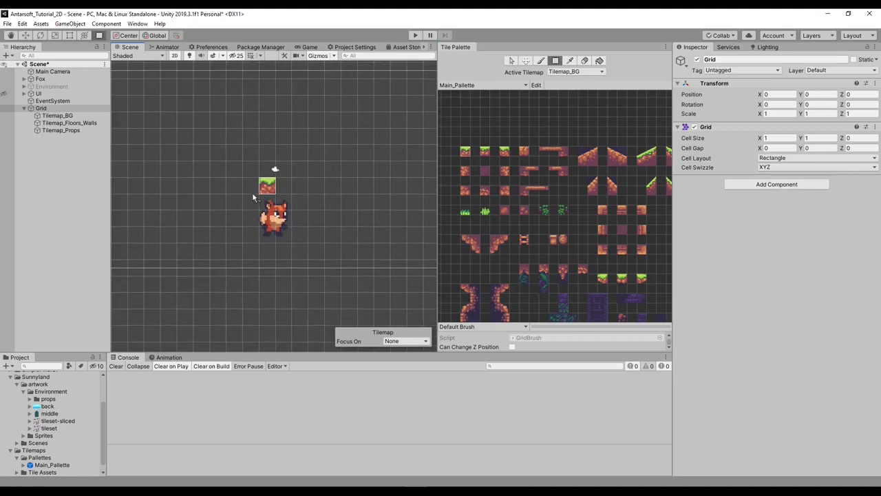
left_click(511, 62)
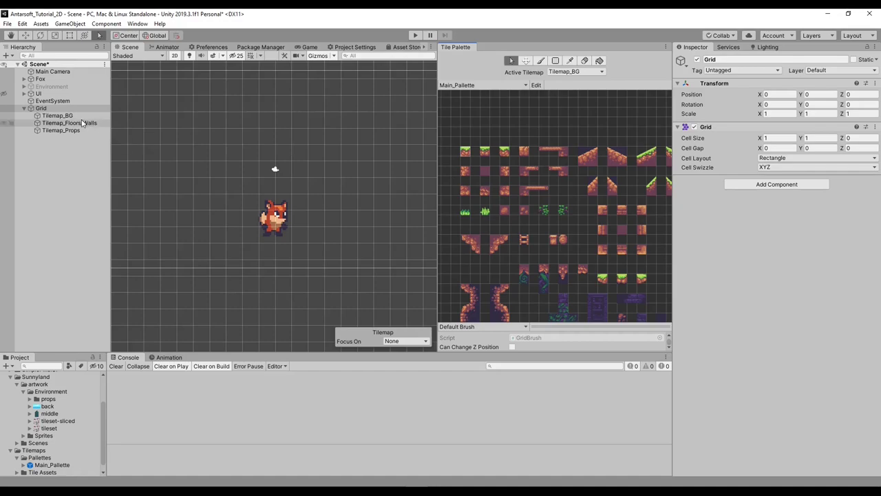
- Add a Tilemap Collider 2D component to the Tilemap_Floors_Walls tilemap
left_click(61, 115)
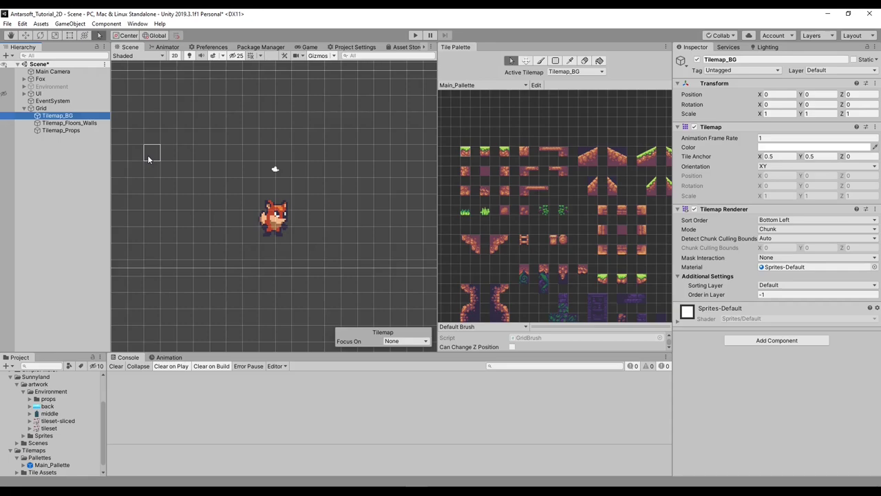
left_click(78, 124)
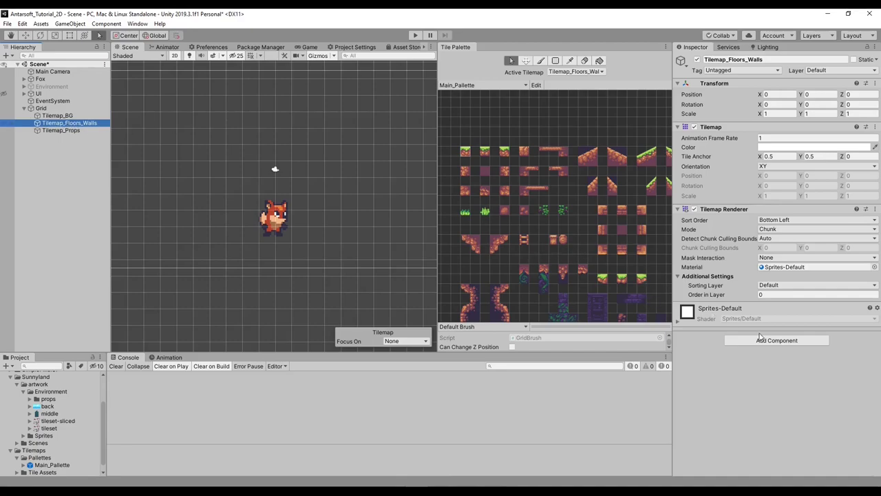
left_click(760, 339)
left_click(79, 125)
left_click(71, 131)
left_click(75, 124)
left_click(767, 343)
type("tile")
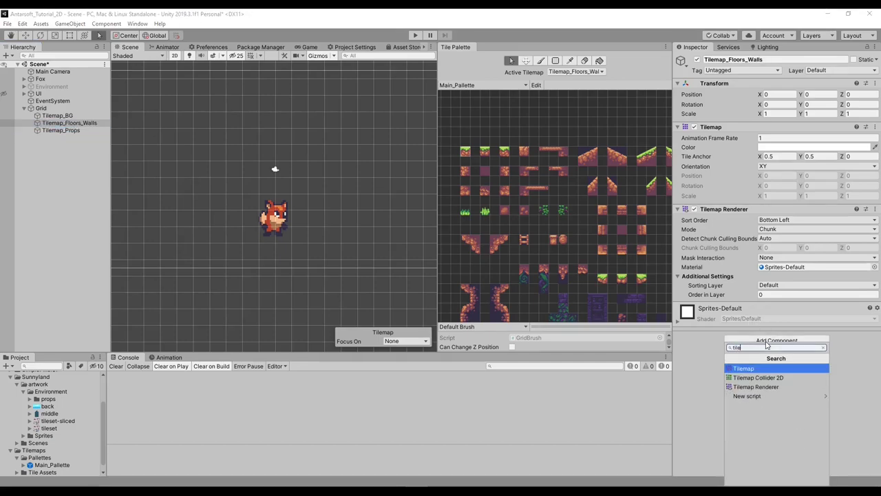
key("Down")
key("Return")
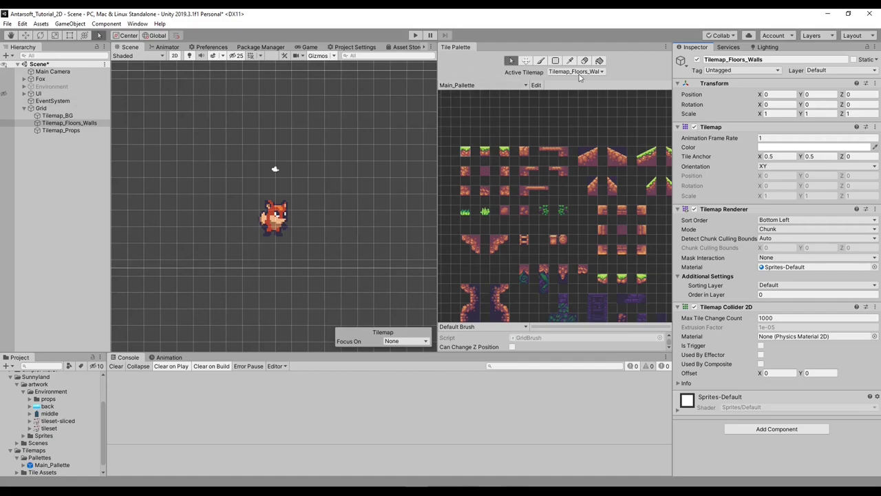
- Paint three grass-topped tiles beneath the fox with the brush, using Main_Pallette on the Tilemap_Floors_Walls tilemap
left_click(541, 61)
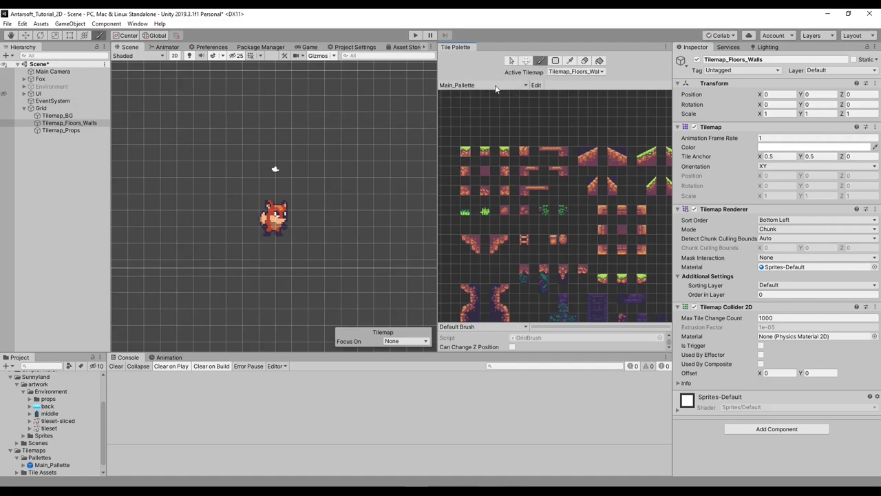
left_click(495, 87)
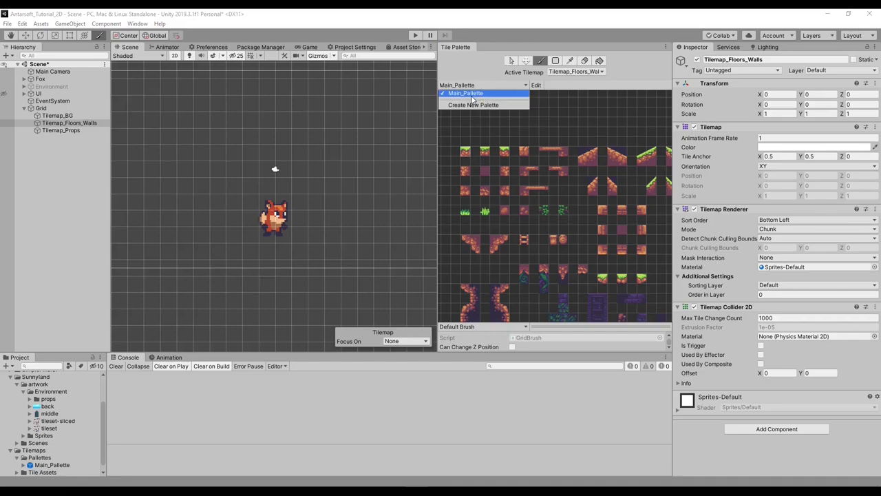
left_click(474, 95)
left_click(560, 73)
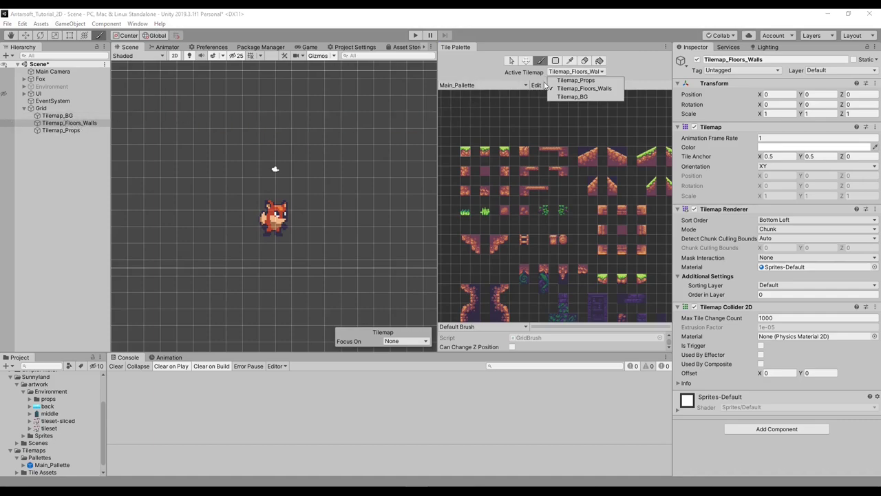
left_click(596, 91)
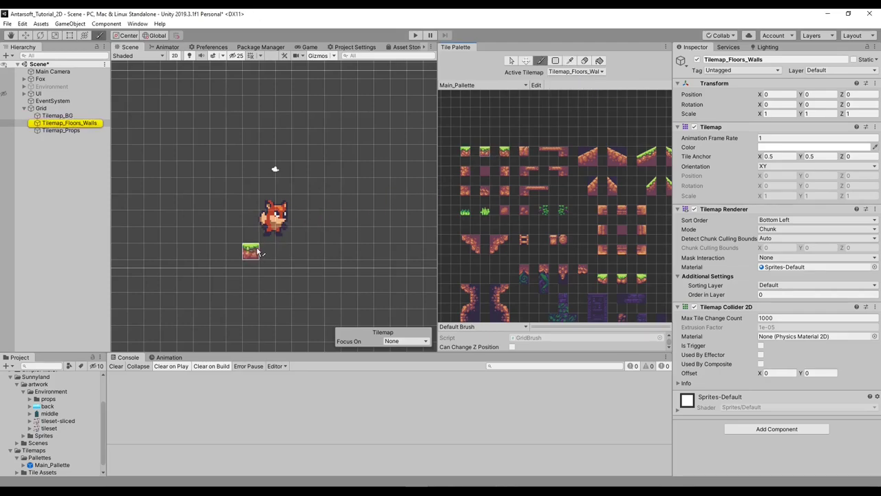
middle_click_drag(268, 260, 282, 250)
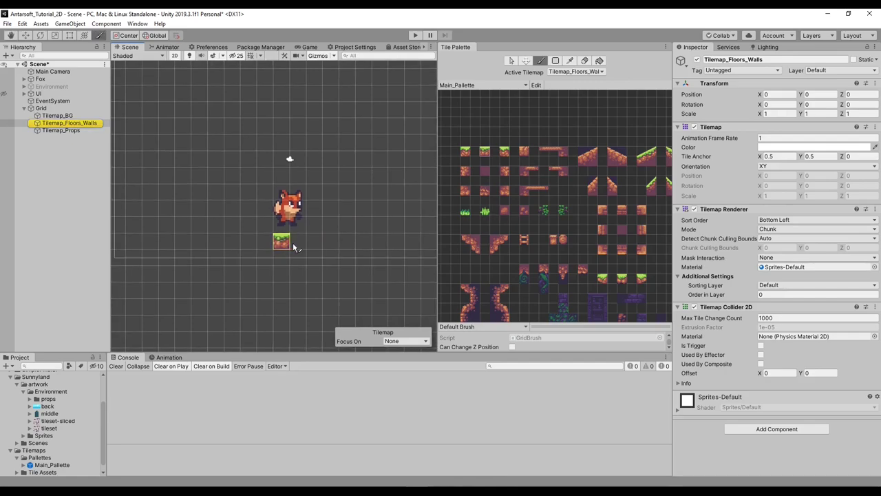
left_click(300, 241)
scroll(365, 216, "up", 2)
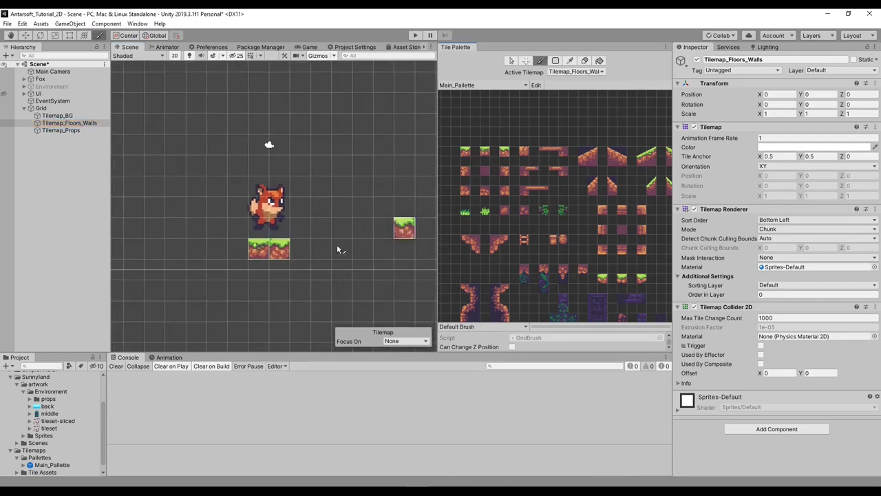
left_click(300, 249)
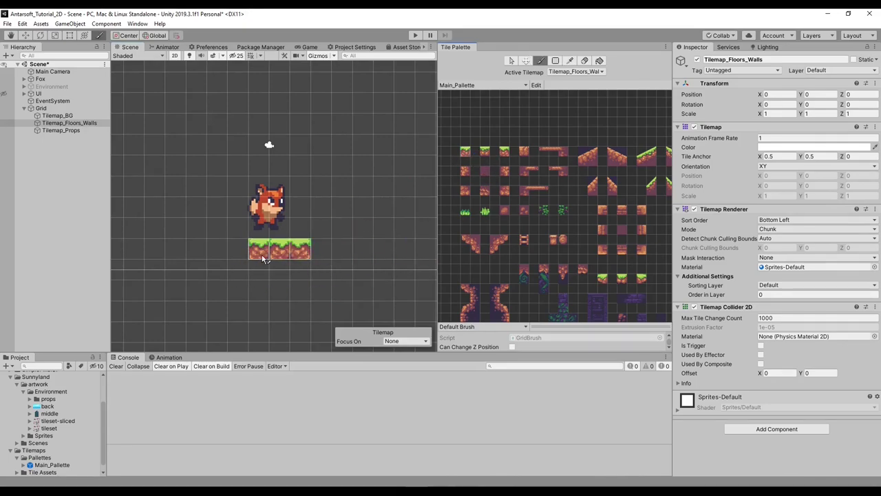
- Sample the row of three painted grass tiles and stamp it on both sides to extend the floor
key("i")
left_click_drag(264, 259, 310, 254)
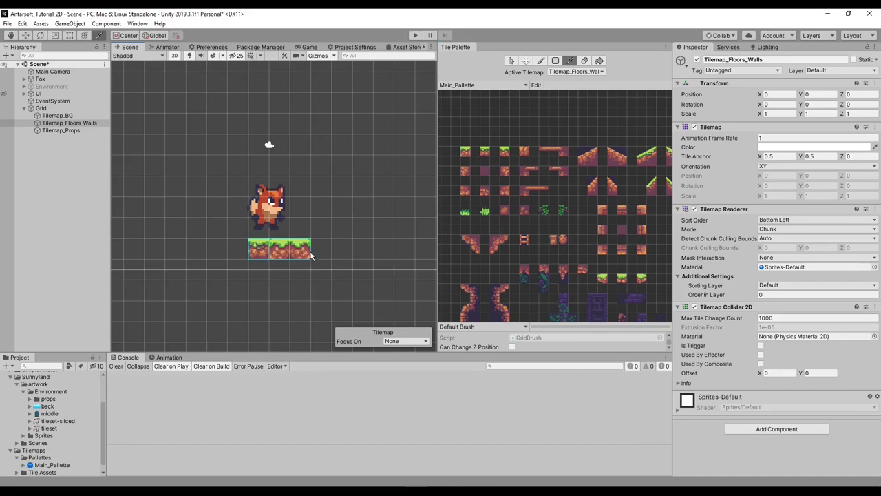
key("b")
left_click(243, 259)
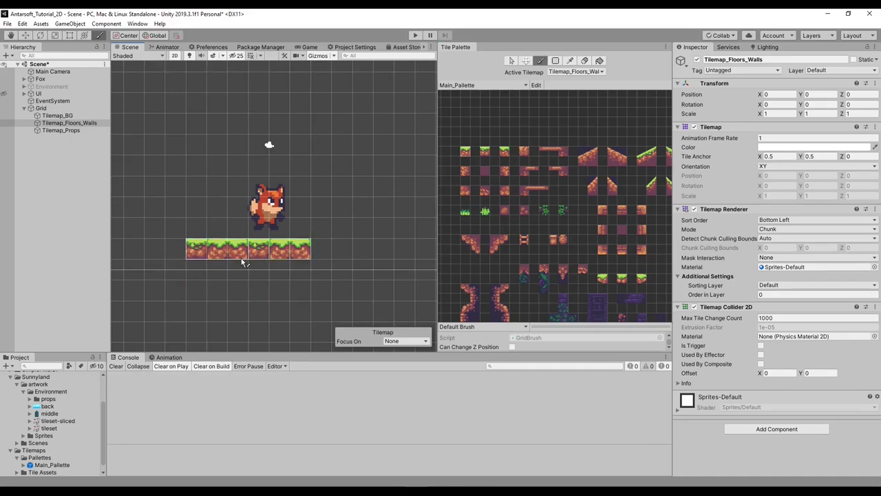
left_click(360, 251)
middle_click_drag(374, 275, 297, 273)
left_click(342, 256)
mouse_move(201, 296)
middle_mouse_down()
mouse_move(325, 281)
mouse_move(270, 265)
middle_mouse_up()
left_click(234, 243)
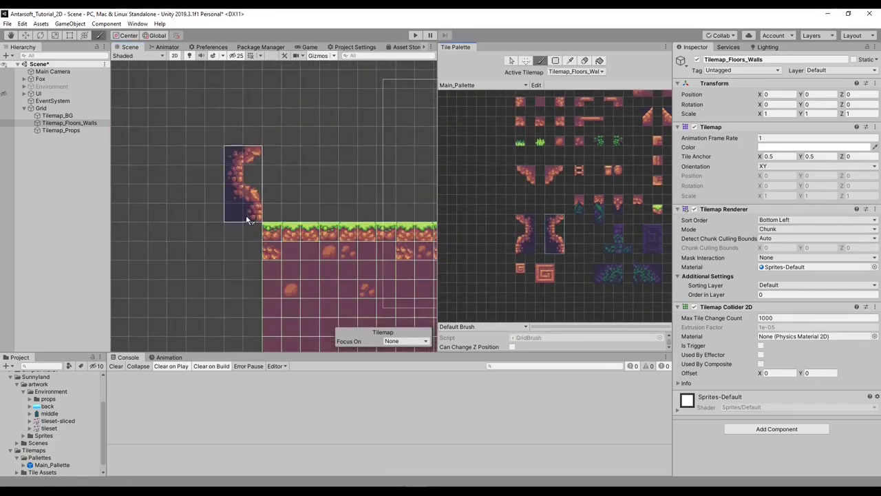
- Paint the rocky left wall with its dirt-filled overhang, and make Tilemap_Props the active tilemap
left_click_drag(253, 179, 253, 97)
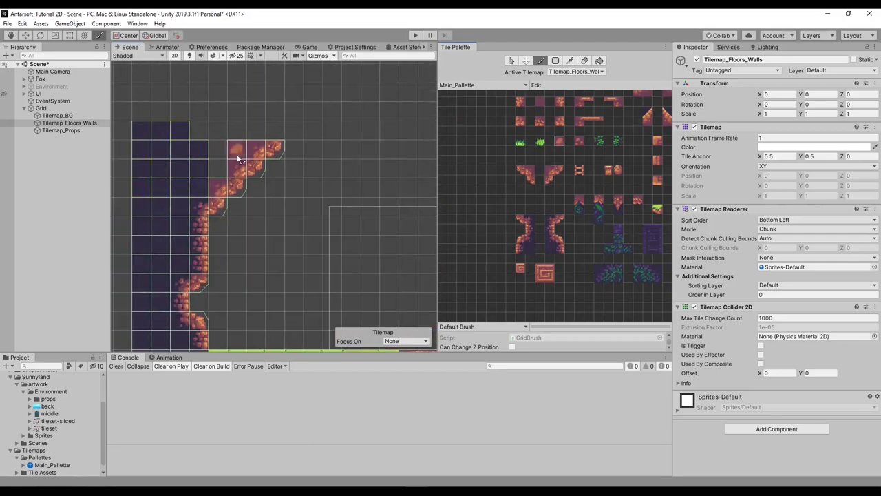
left_click_drag(256, 131, 218, 131)
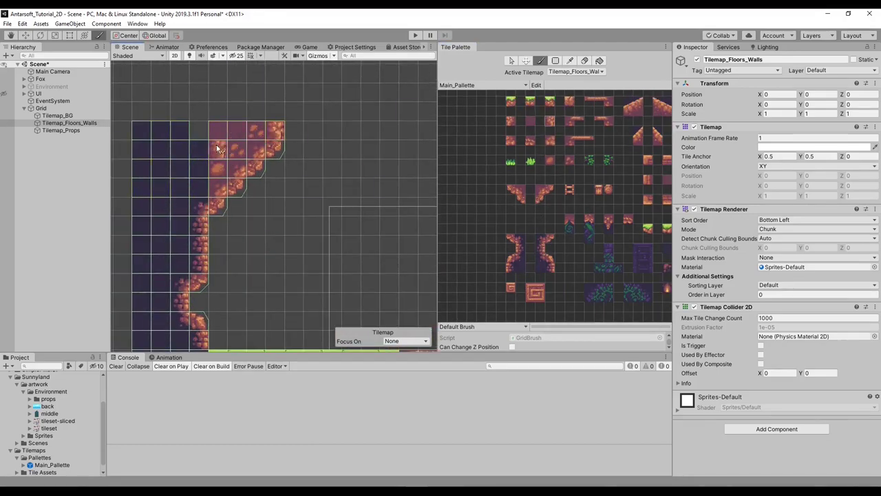
left_click(576, 71)
left_click(593, 96)
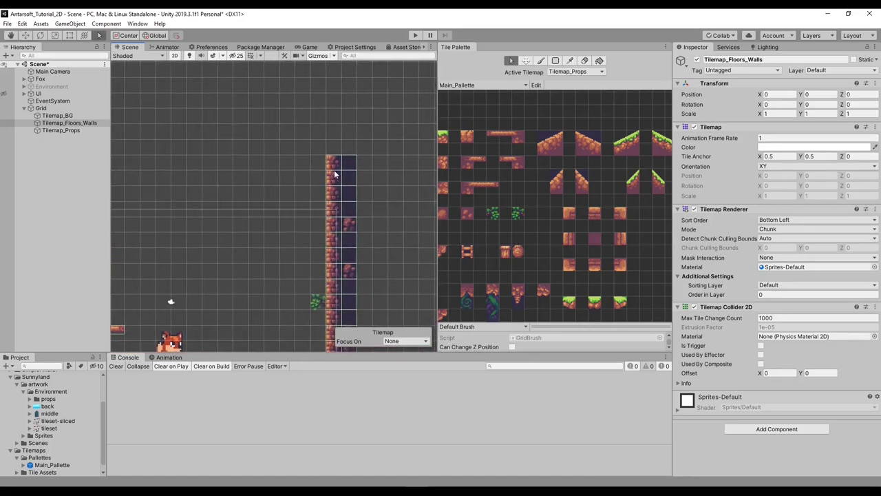
- Make Tilemap_Floors_Walls the active tilemap again and review the painted level from the right wall to the floor
left_click(556, 72)
left_click(568, 87)
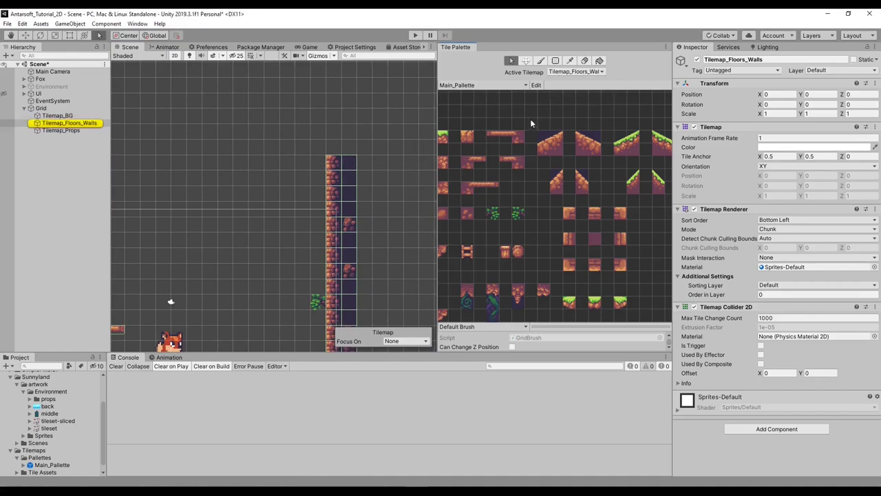
left_click(348, 148)
left_click(541, 61)
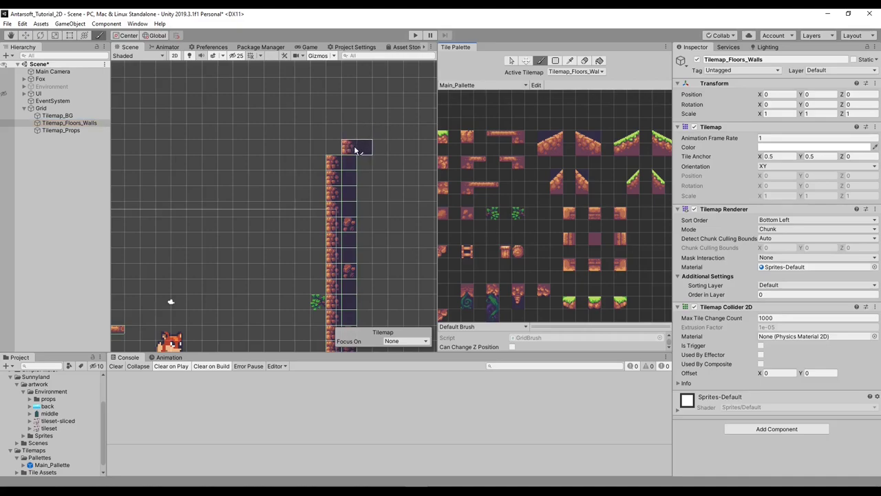
mouse_move(210, 199)
middle_mouse_down()
mouse_move(306, 199)
mouse_move(299, 193)
middle_mouse_up()
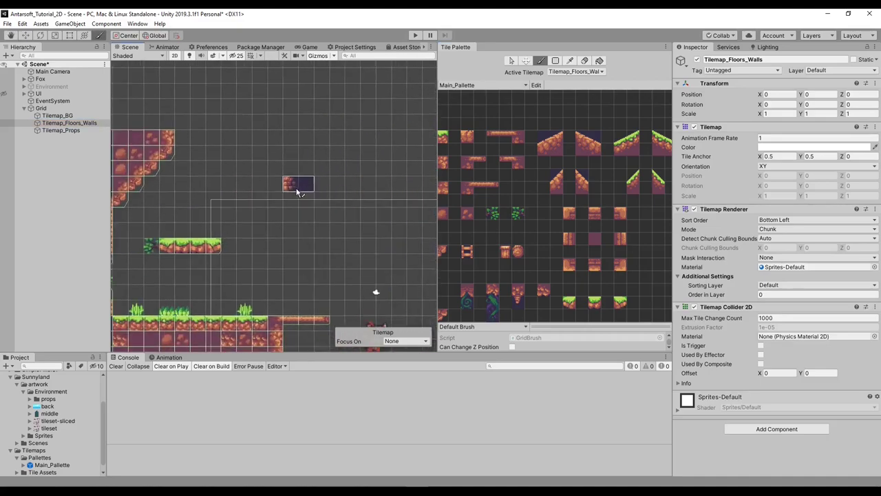
left_click(513, 61)
middle_click_drag(256, 312, 236, 245)
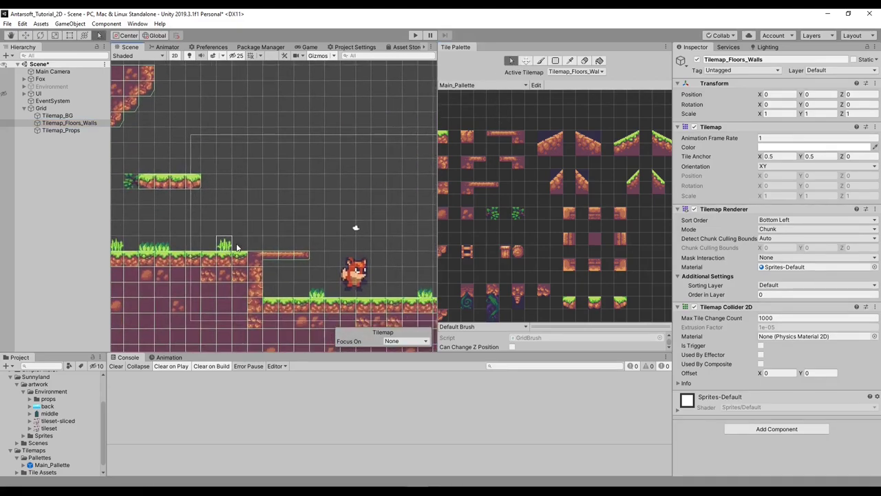
middle_click_drag(279, 265, 302, 232)
middle_click_drag(385, 259, 253, 239)
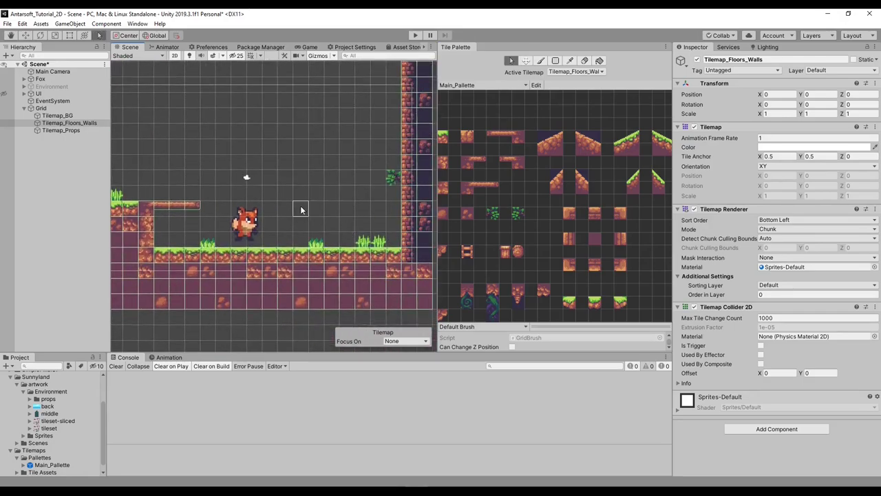
- Check the back background sprite and create a new rectangular tile palette named Sky with automatic cell size
left_click(486, 85)
left_click(61, 406)
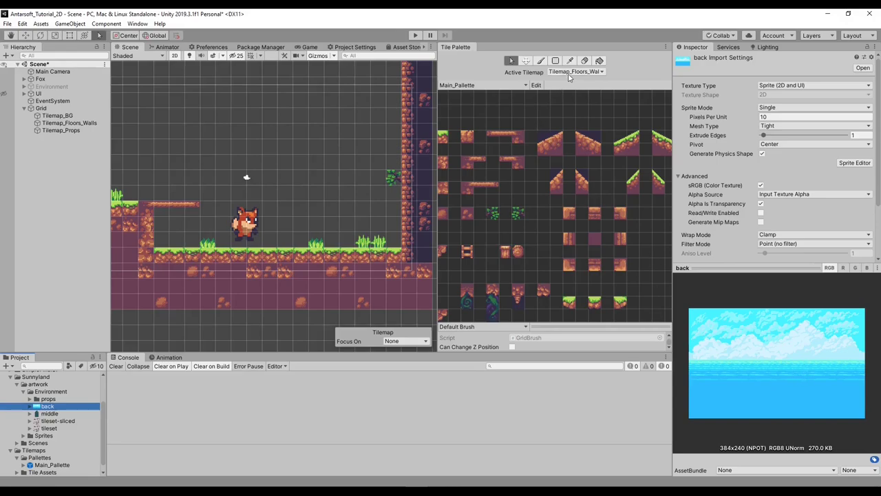
left_click(490, 87)
left_click(482, 105)
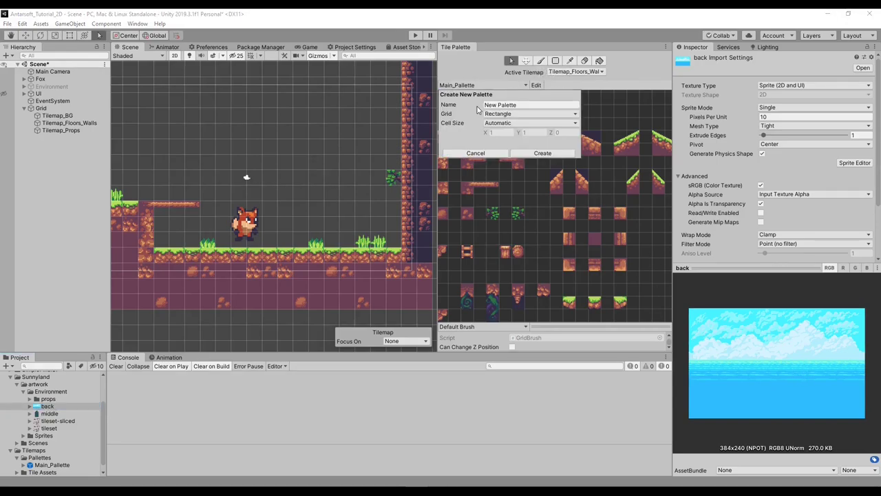
key("ctrl+a")
type("B")
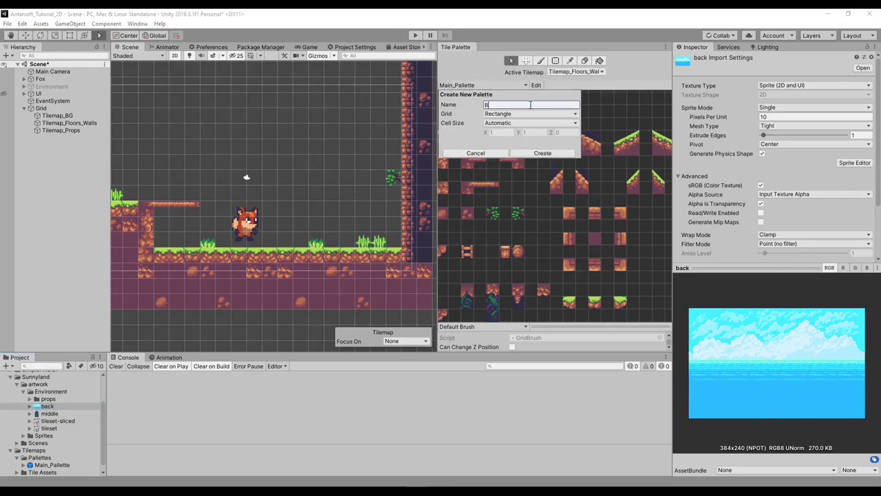
type("ackgor")
key("ctrl+a")
type("Sk")
left_click(541, 153)
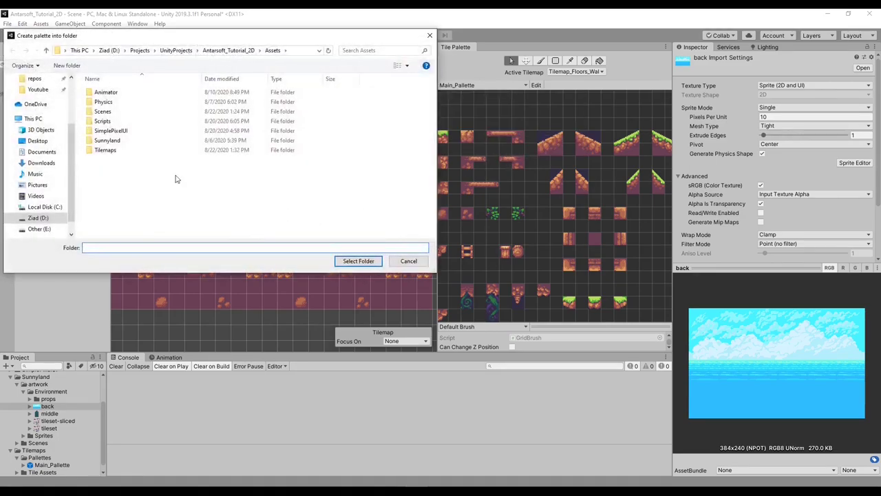
- Store the Sky palette in the Pallettes folder inside Assets/Tilemaps
double_click(109, 155)
double_click(104, 92)
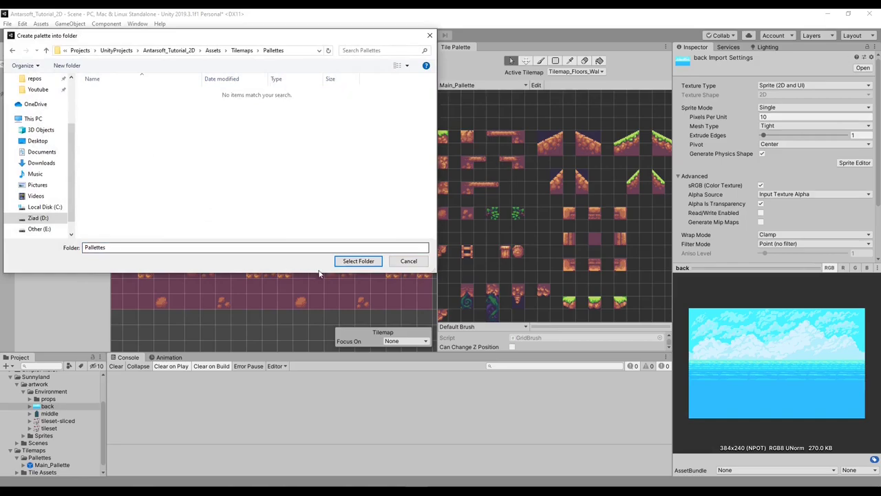
left_click(358, 260)
- Add the back sprite to the Sky palette, saving its tile as back.asset in Tilemaps/Tile Assets
left_click_drag(47, 406, 455, 185)
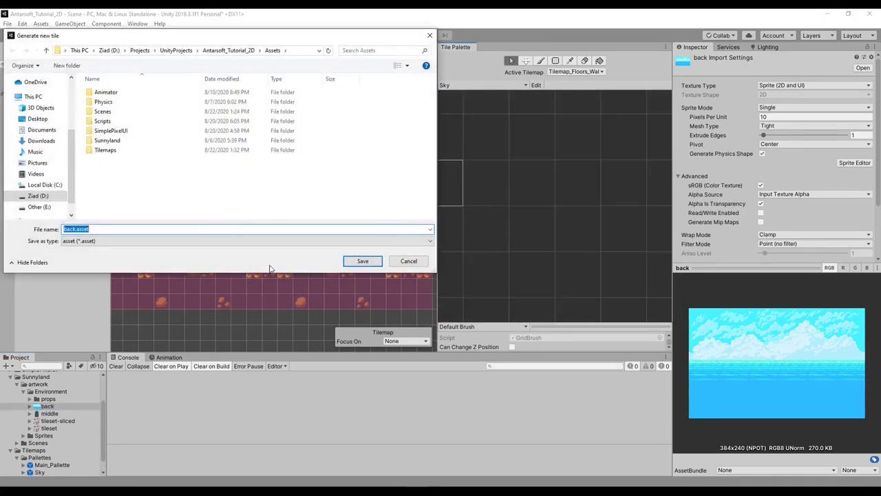
double_click(104, 141)
double_click(107, 101)
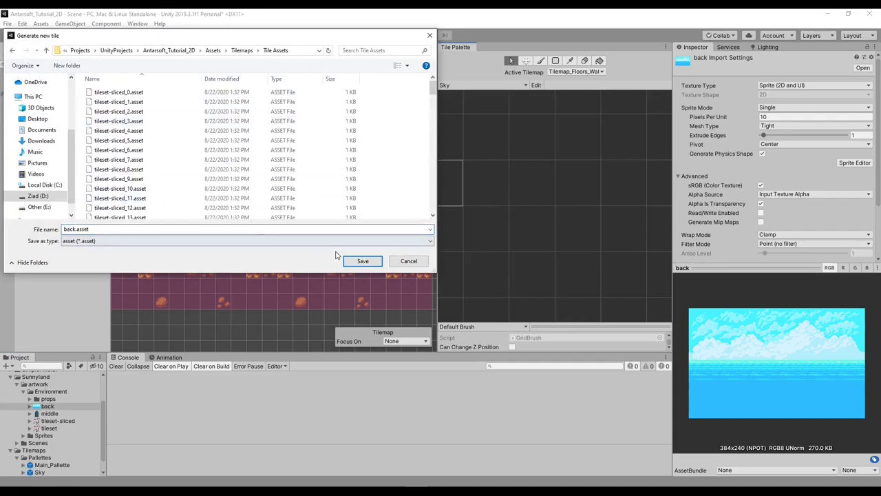
left_click(363, 260)
- Pick the sky tile from the Sky palette and paint it behind the whole level on Tilemap_BG
middle_click_drag(303, 236, 349, 246)
left_click(541, 61)
left_click(528, 204)
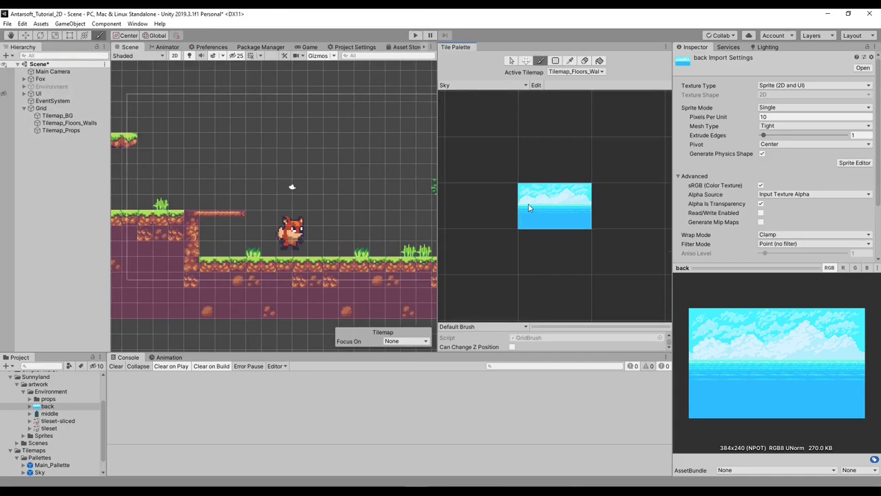
left_click(252, 204)
left_click(576, 72)
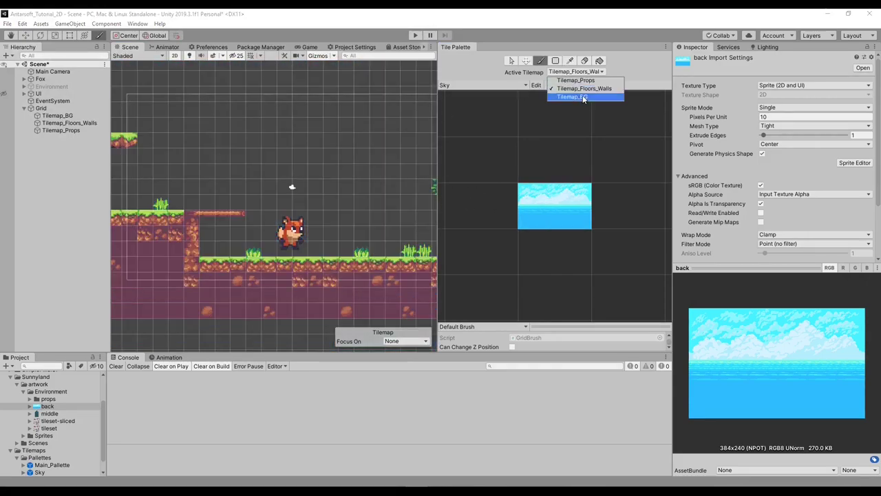
left_click(572, 96)
scroll(290, 187, "down", 6)
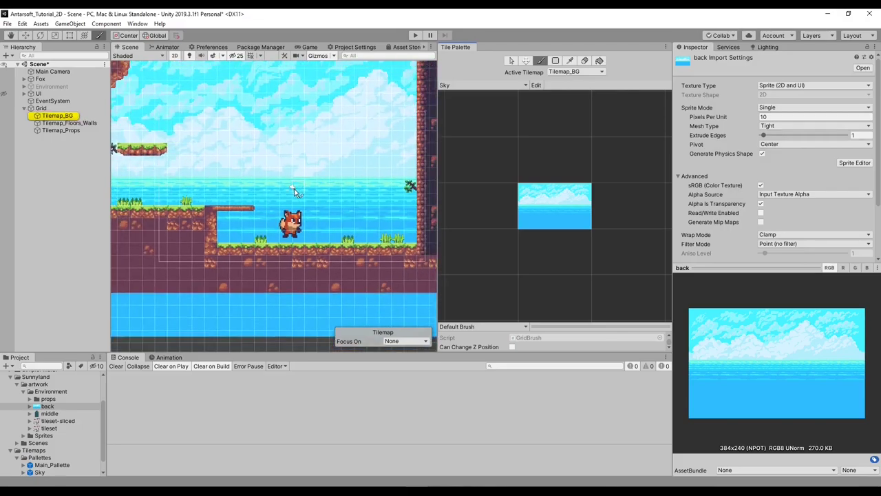
mouse_move(290, 200)
middle_mouse_down()
mouse_move(327, 198)
mouse_move(287, 192)
middle_mouse_up()
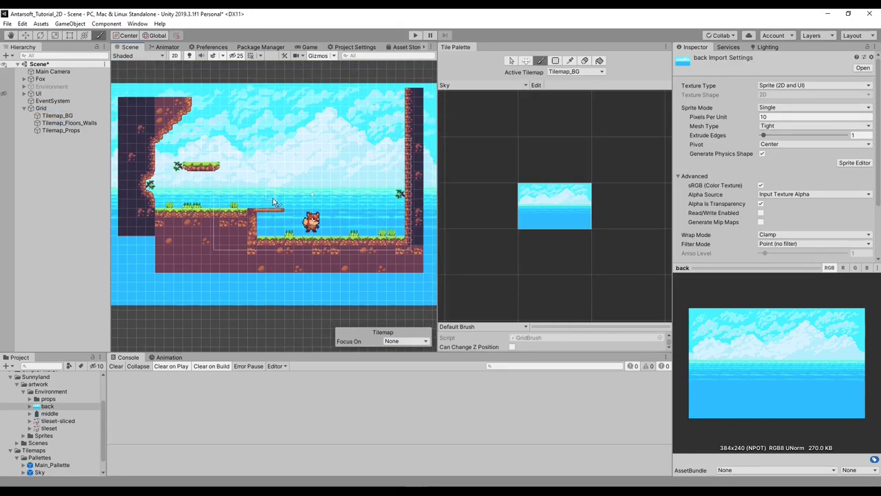
left_click(281, 190)
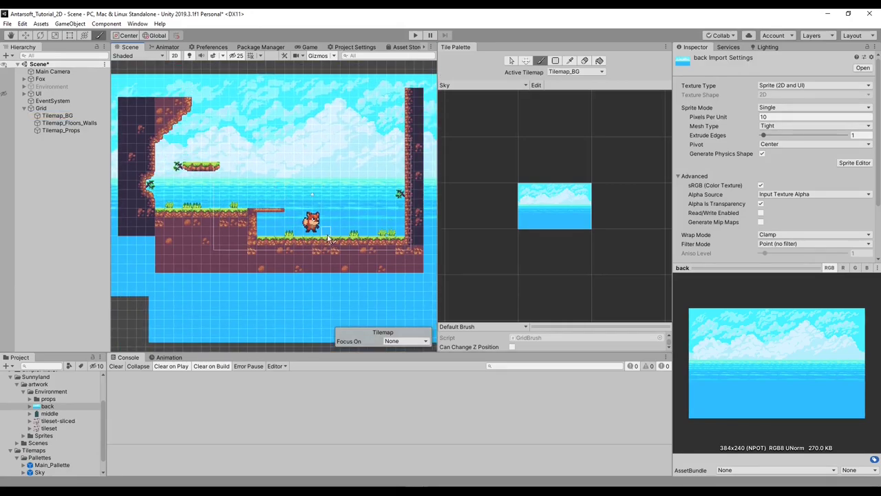
- Leave the painting brush and close the Tile Palette window
left_click(511, 61)
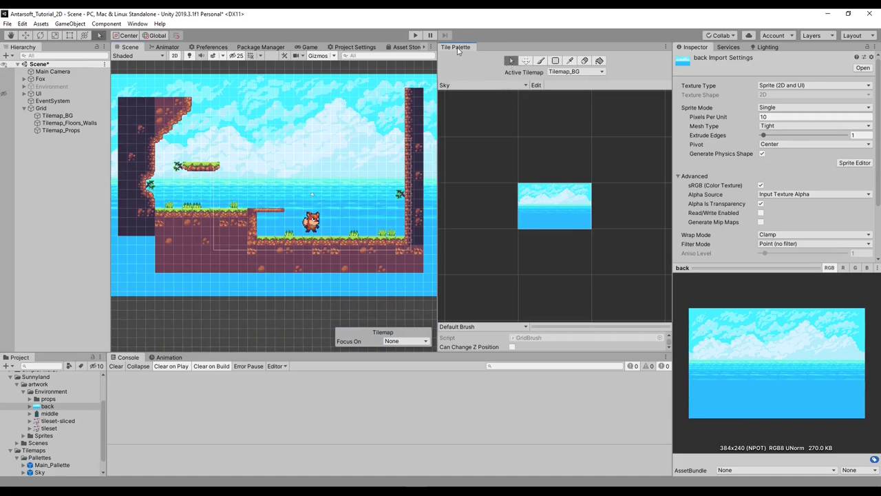
right_click(458, 50)
left_click(482, 63)
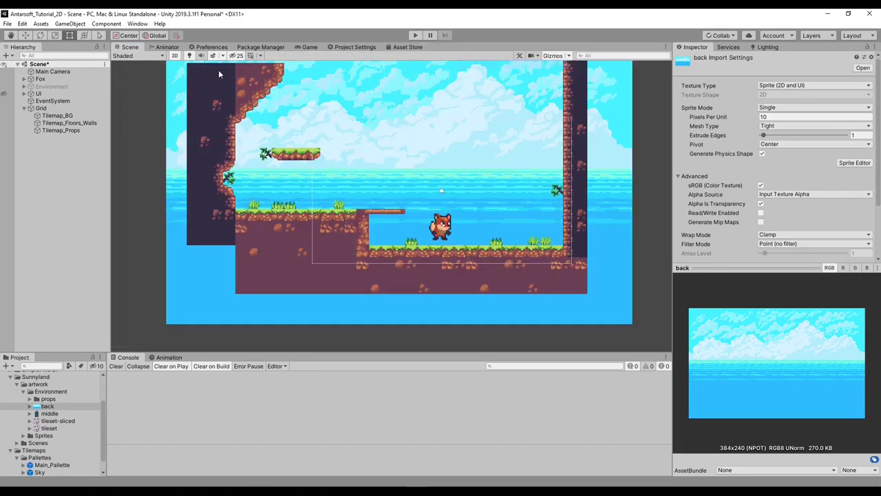
- Select the Main Camera, check its framing of the level and view the scene as the game shows it
left_click(65, 72)
scroll(323, 200, "up", 3)
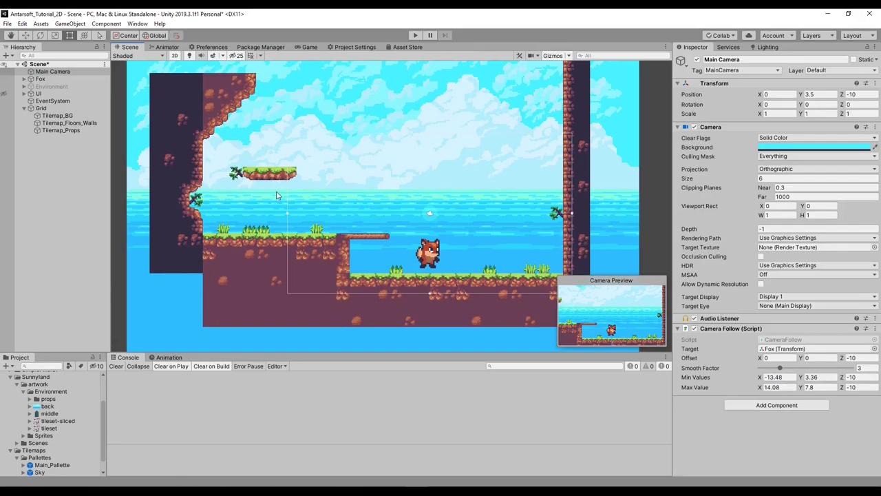
middle_click_drag(329, 222, 302, 196)
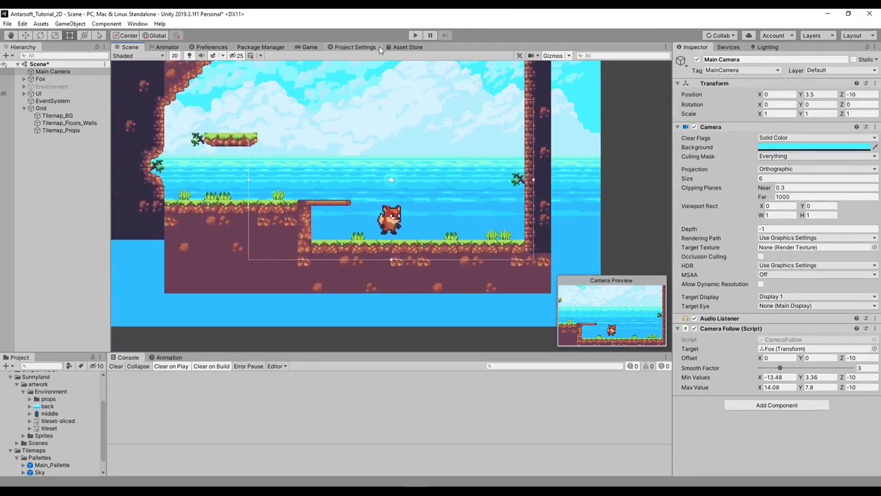
left_click(309, 47)
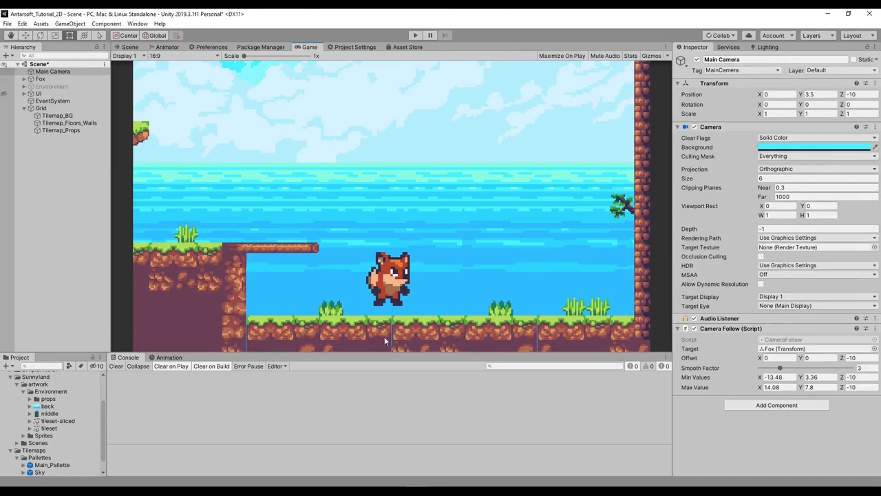
- Review the import settings of the tileset-sliced sprite sheet: Pixels Per Unit, Filter Mode, Max Size and Compression
left_click(125, 48)
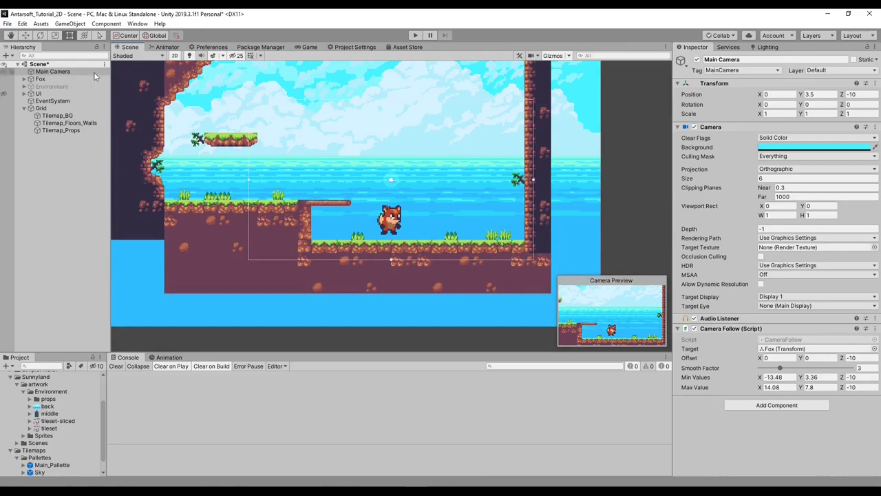
left_click(56, 422)
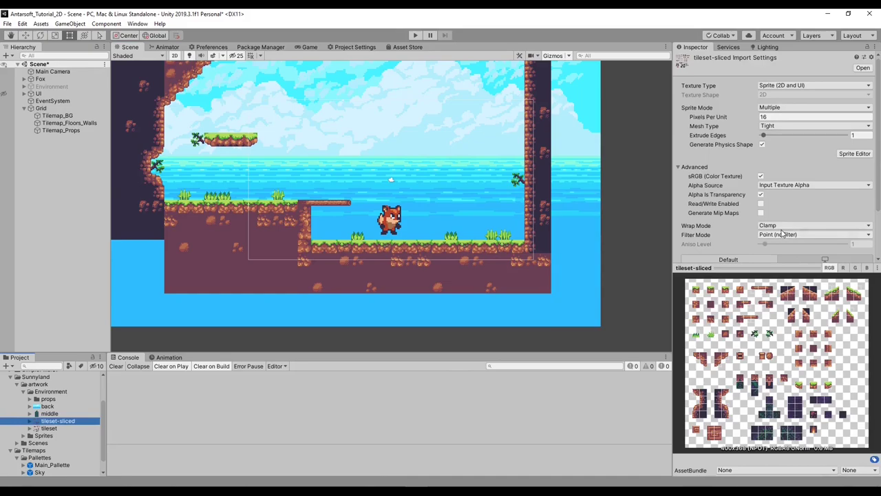
scroll(787, 229, "down", 2)
left_click(772, 270)
left_click(772, 271)
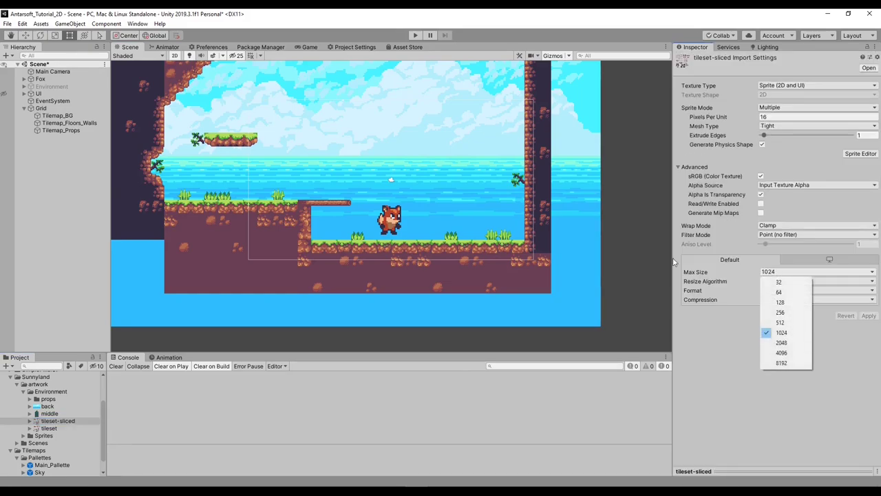
left_click(740, 404)
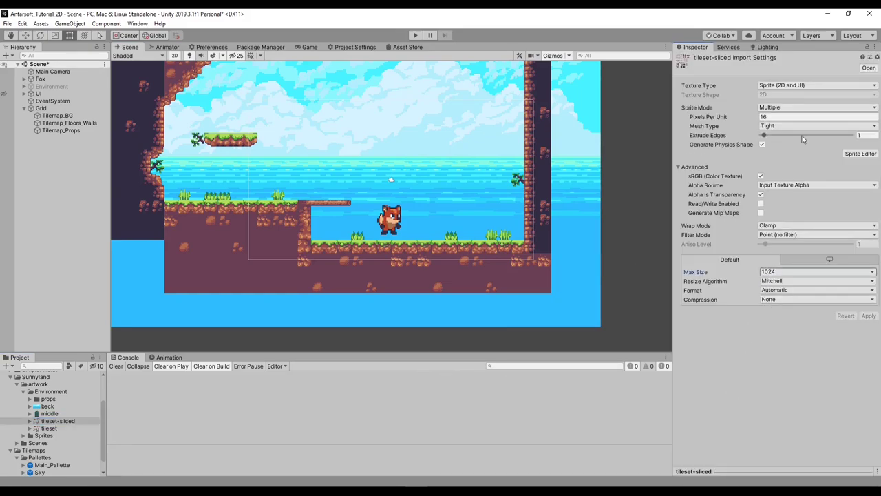
left_click(775, 117)
left_click(770, 300)
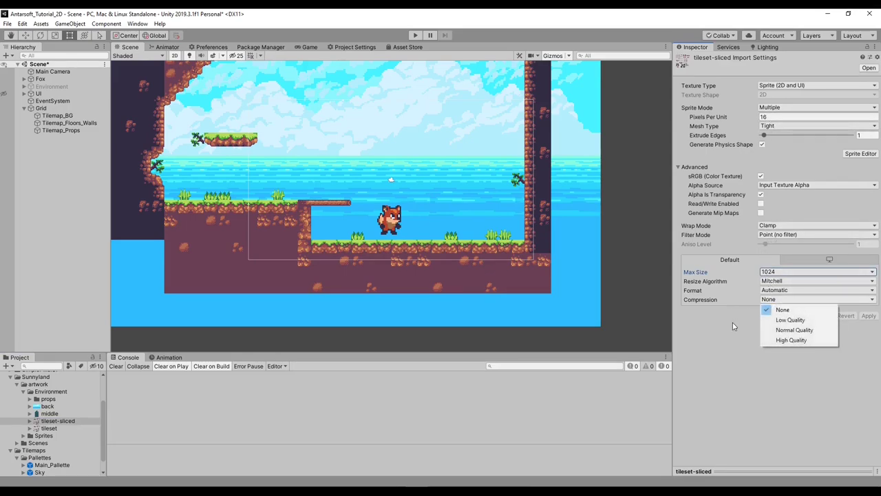
left_click(772, 310)
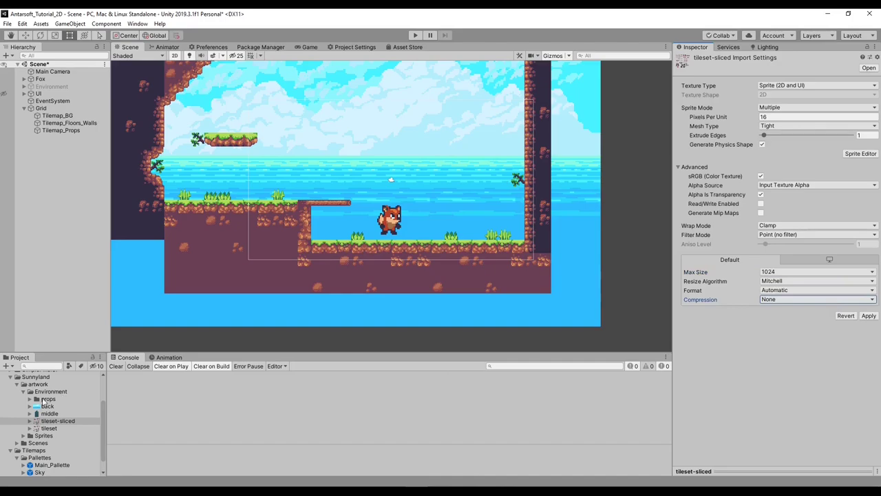
left_click(45, 421)
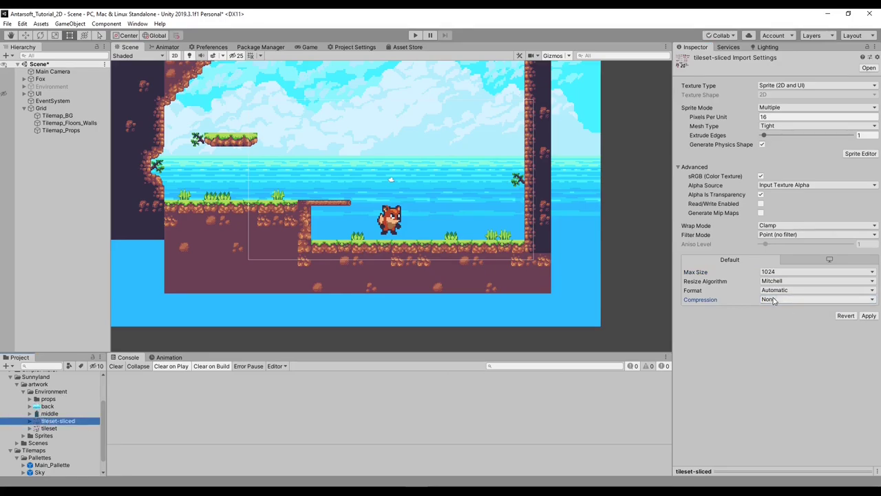
left_click(783, 247)
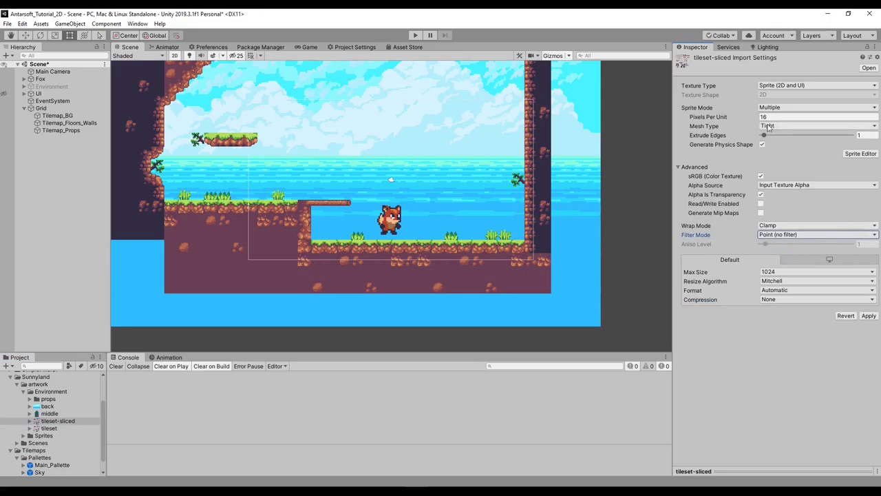
- Check in the project's Quality settings that Anti Aliasing is Disabled, and view the level as the game shows it
left_click(22, 23)
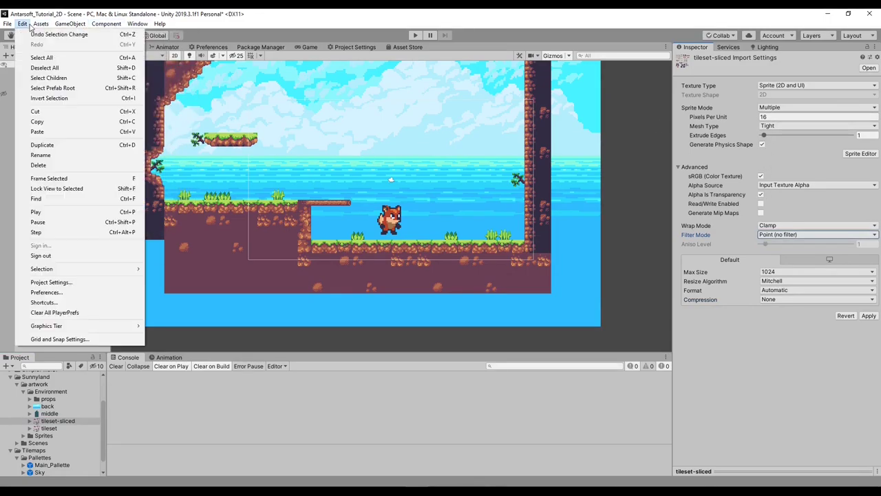
left_click(69, 284)
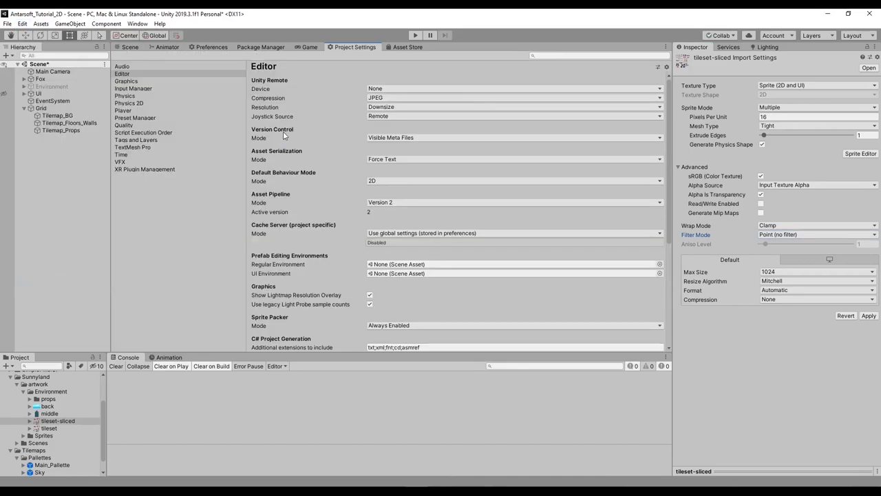
left_click(124, 126)
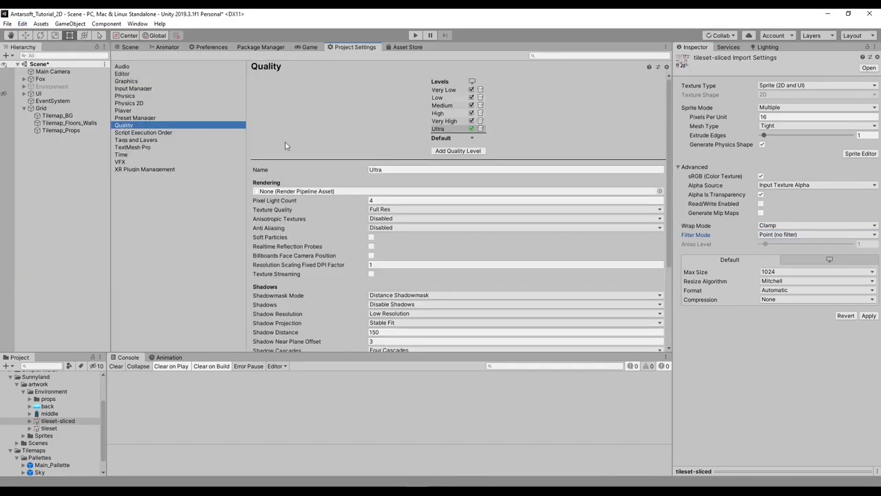
left_click(390, 228)
left_click(395, 238)
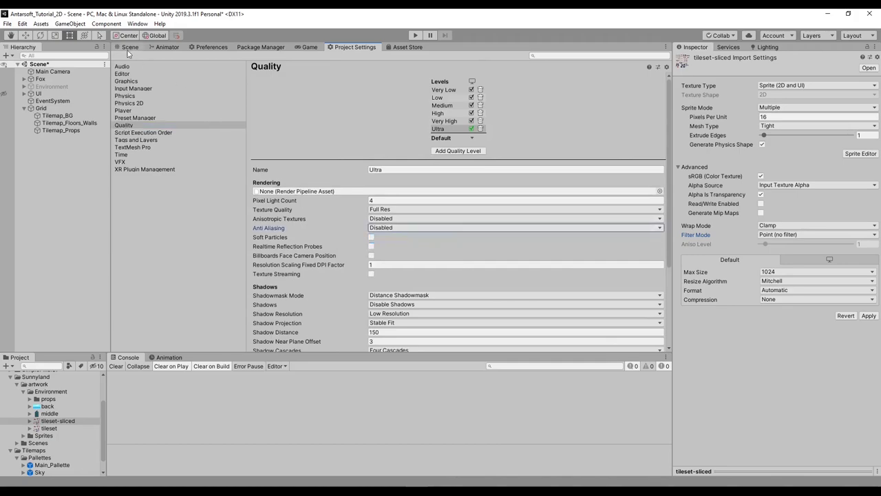
left_click(128, 48)
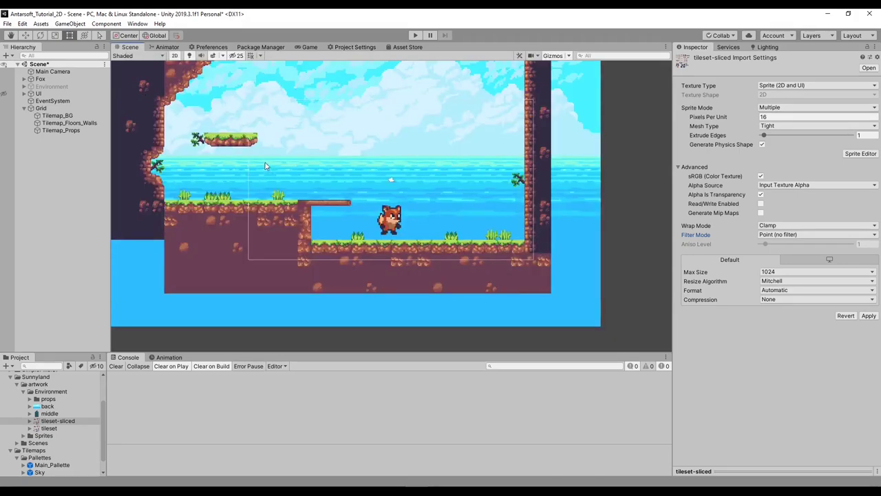
left_click(309, 47)
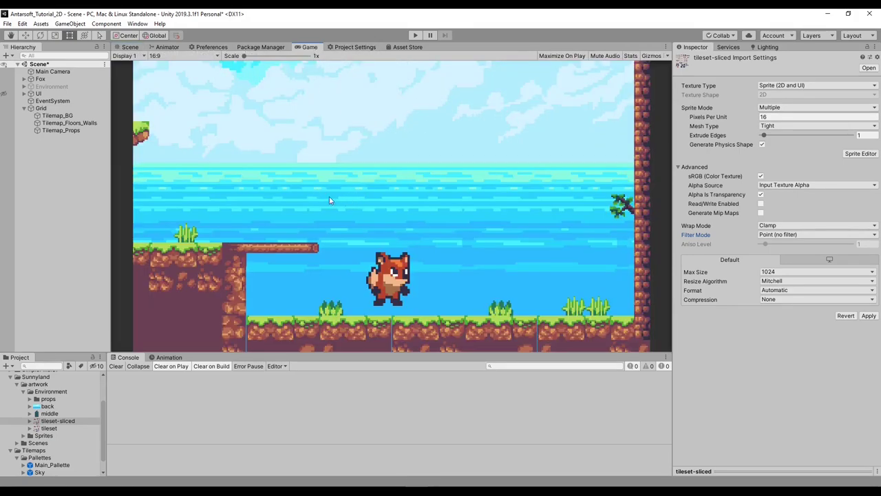
- Set the Pixels Per Unit of tileset-sliced to 15.9, apply the import change and return to the scene
left_click(765, 117)
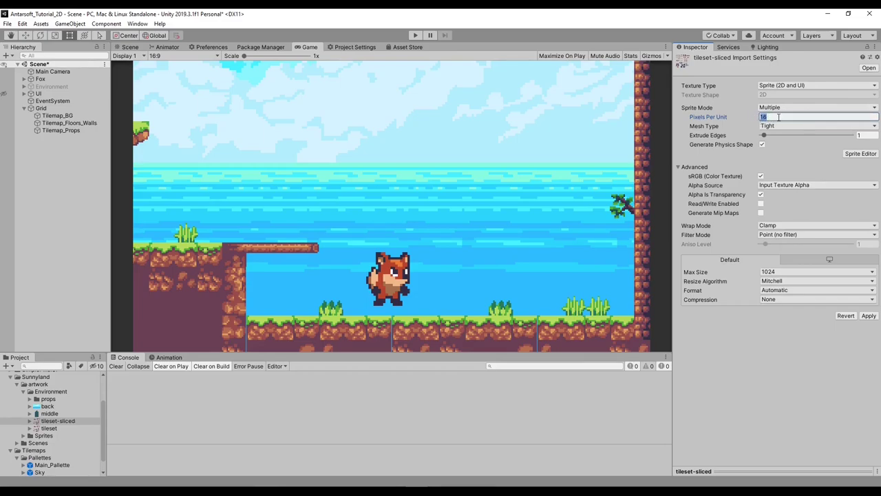
left_click_drag(797, 117, 752, 117)
left_click(868, 318)
left_click(126, 48)
middle_click_drag(317, 200, 319, 228)
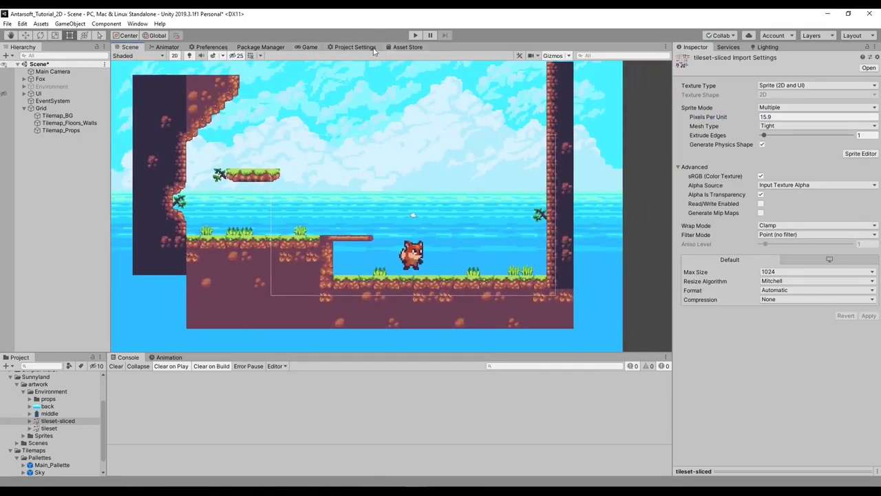
- Play-test the level briefly by moving the fox along the floor, and stop the game
left_click(416, 35)
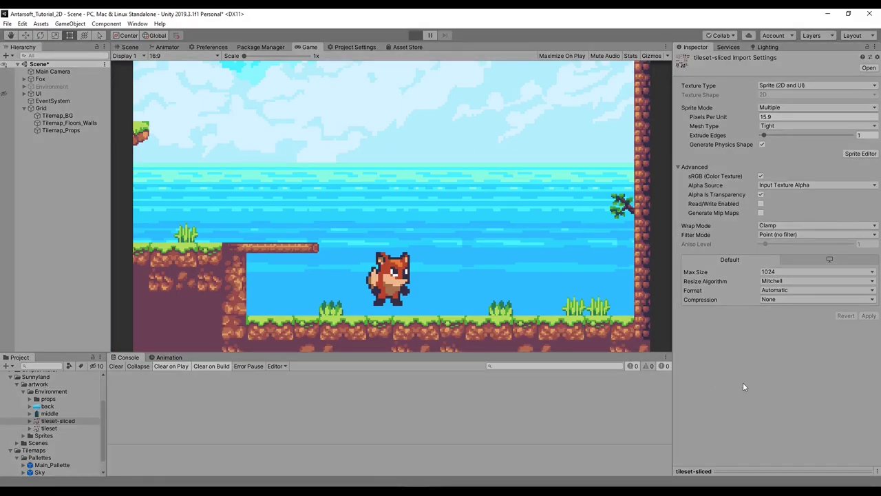
key("Right")
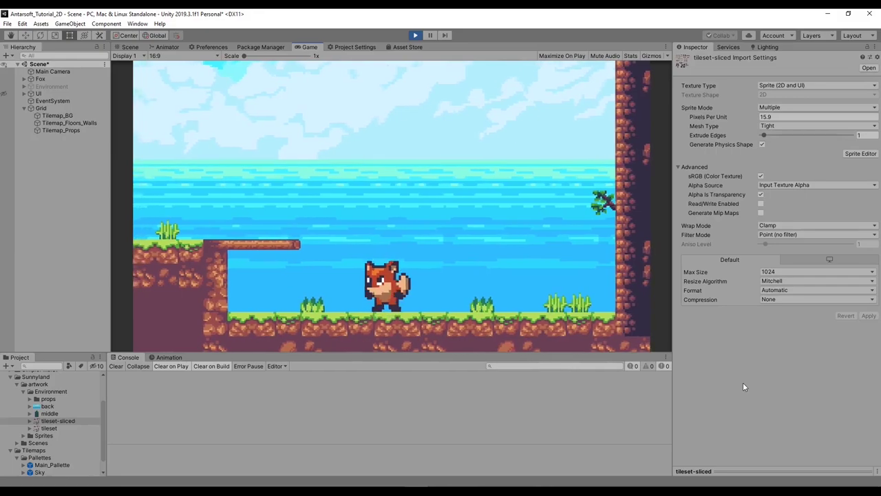
key("ctrl+p")
- Assign the Tilemap_Floors_Walls object to the Ground layer
left_click(102, 123)
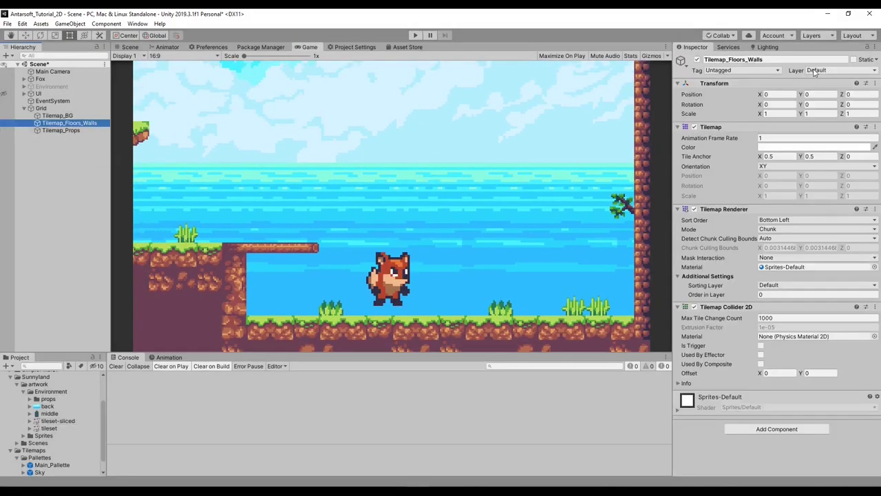
left_click(815, 72)
left_click(830, 132)
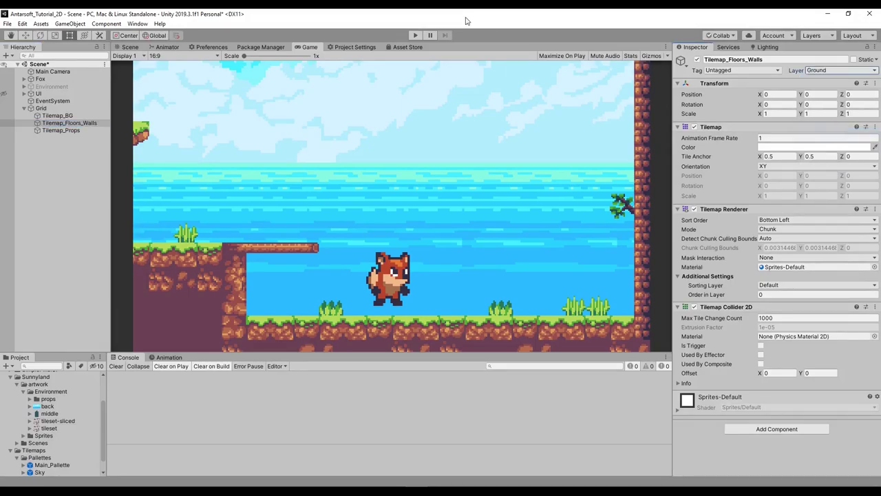
- Play-test running and jumping with the fox across the ground and the raised ledge, and stop the game
left_click(417, 35)
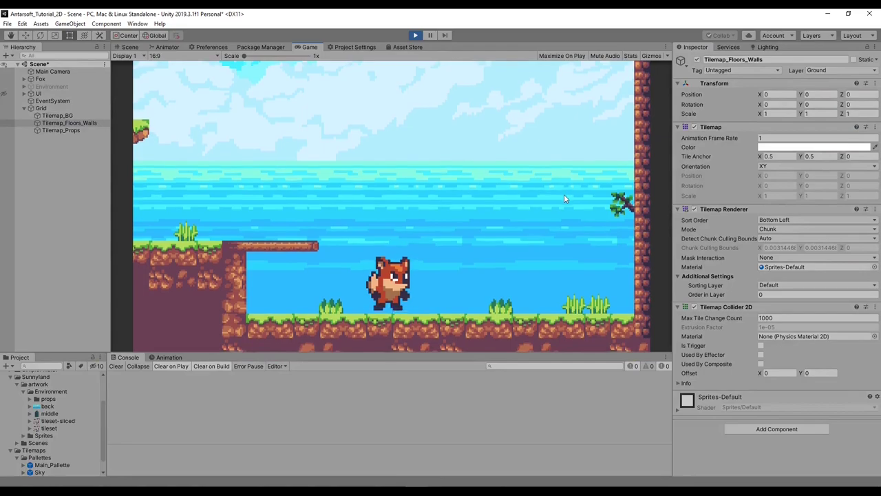
key("Right")
key("Left")
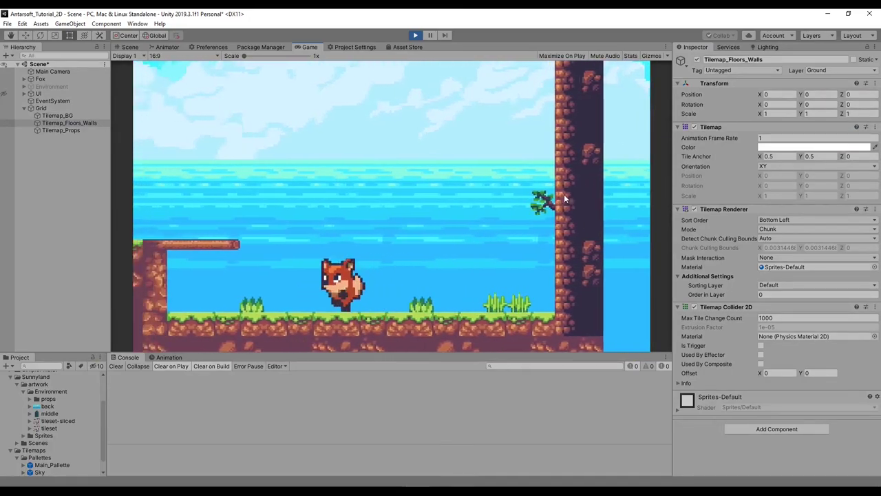
key("space")
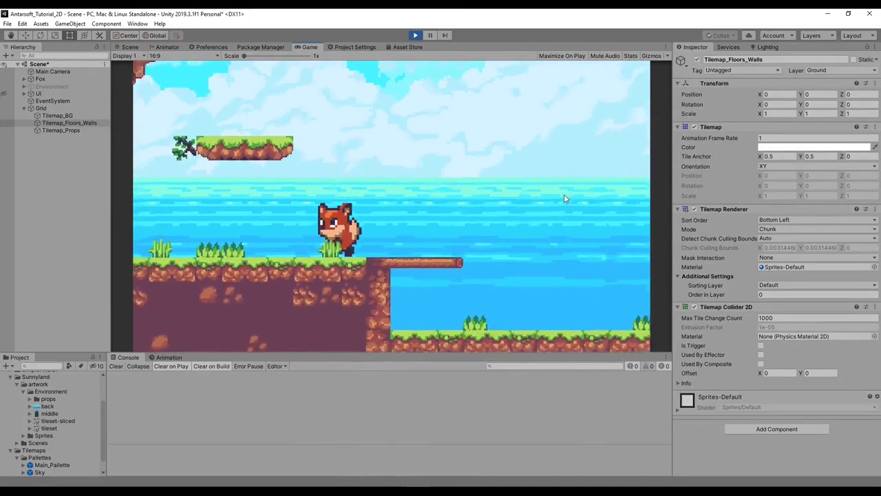
key("Right")
key("Right")
key("ctrl+p")
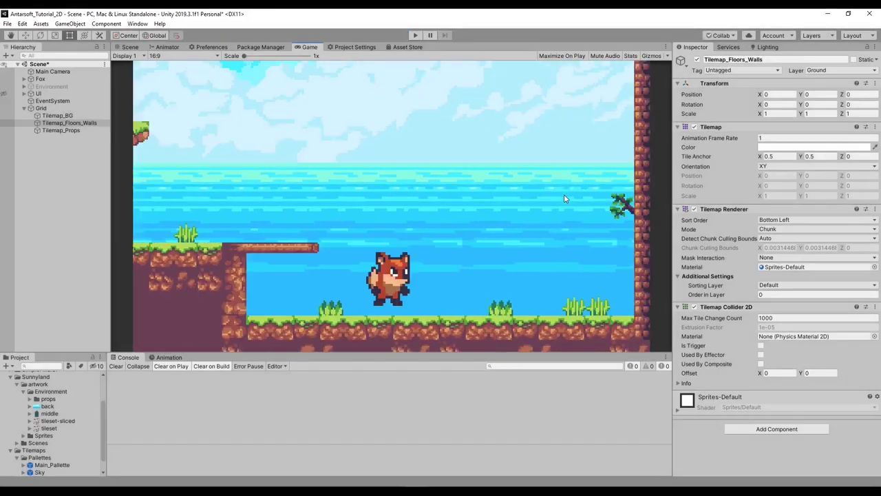
- Move the Main Camera to X -5.28 in the scene to check its framing near the left wall
left_click(129, 47)
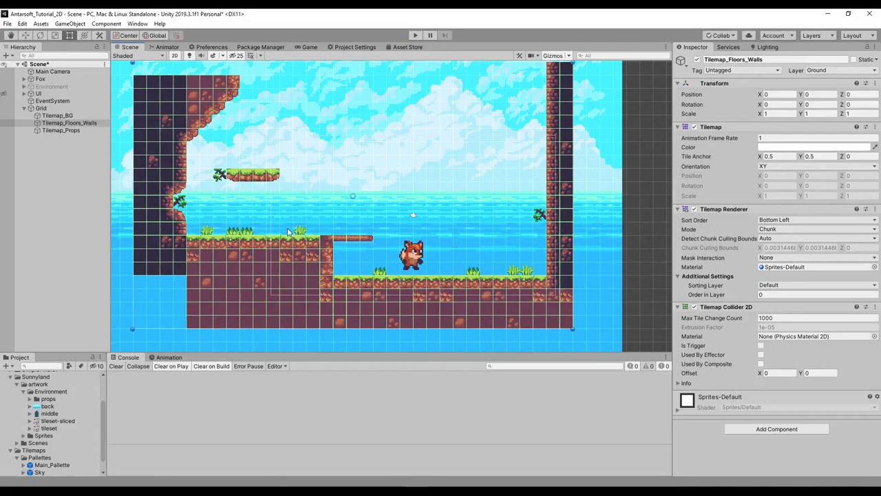
left_click(52, 72)
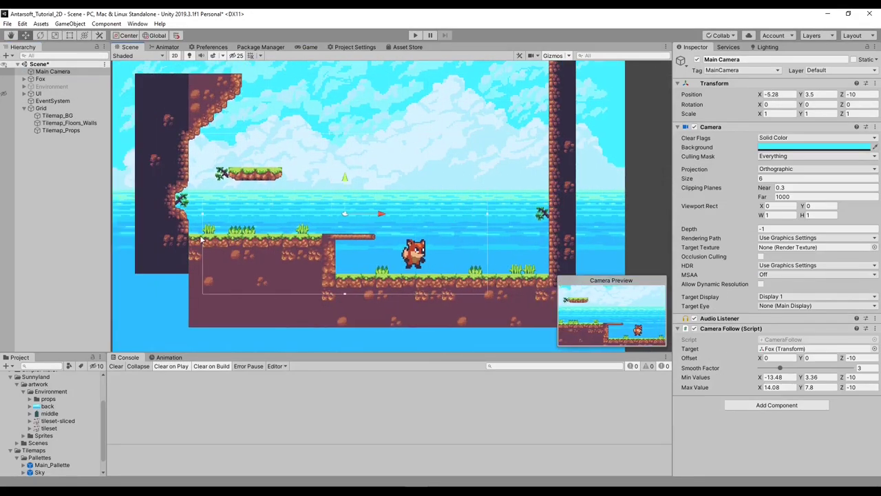
- Open the Tile Palette for the Grid and extend the dark wall fill downward at the level's left edge
left_click(69, 123)
left_click(66, 115)
left_click(41, 108)
left_click(137, 24)
mouse_move(185, 182)
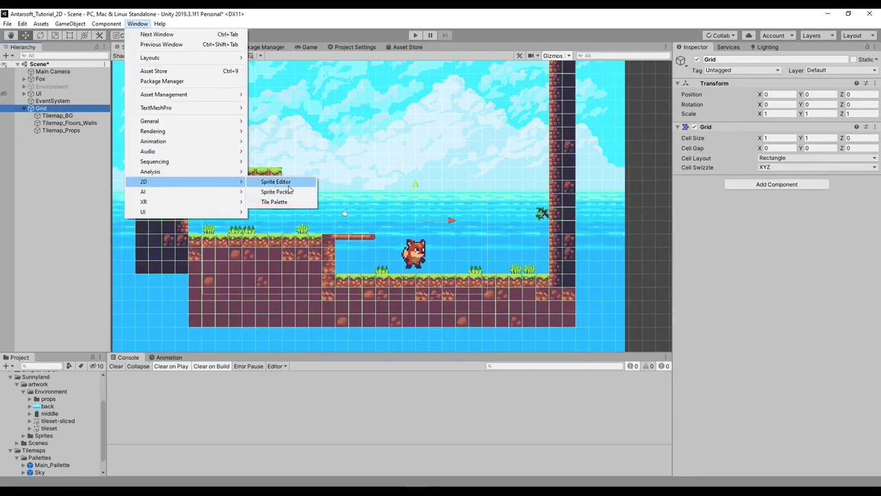
left_click(274, 202)
left_click(578, 113)
left_click(593, 135)
- Position the Main Camera at X -2, Y 3.19 and set its Camera Follow limits to minimum -8.38, 3.02 and maximum 1.17, 7.71
left_click(49, 77)
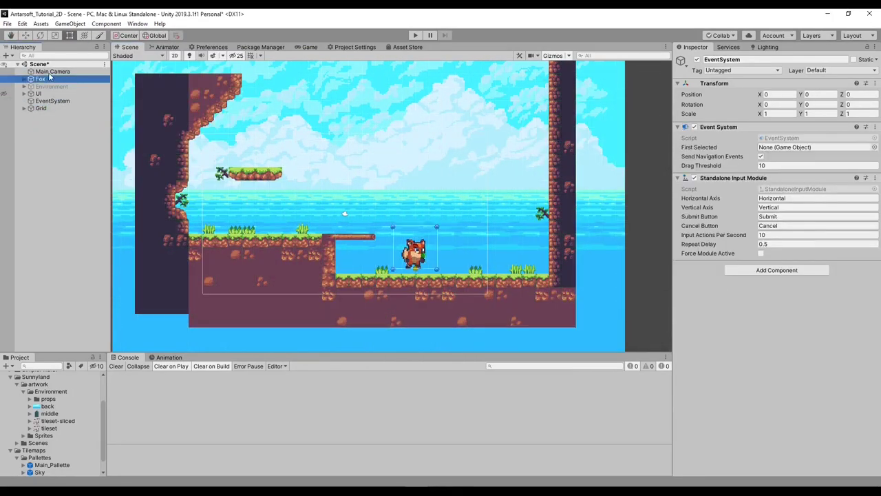
left_click(52, 71)
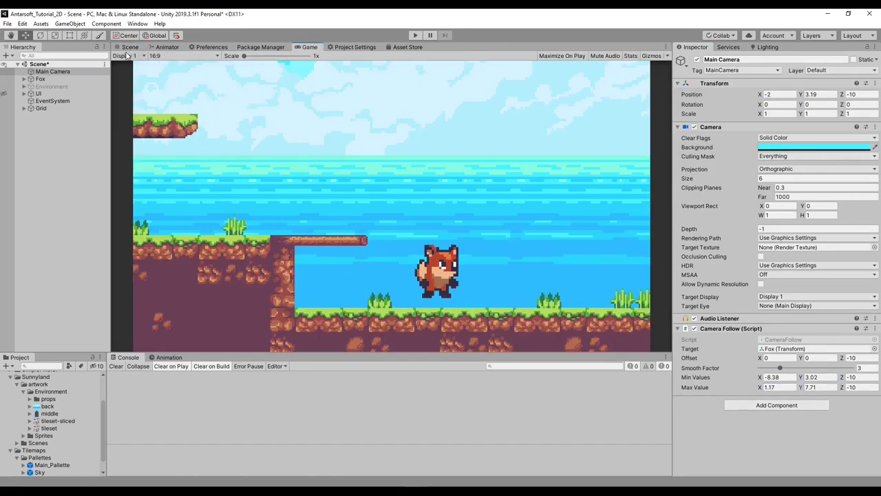
- Play-test the camera limits by running and jumping with the fox toward both walls, and stop the game
left_click(416, 36)
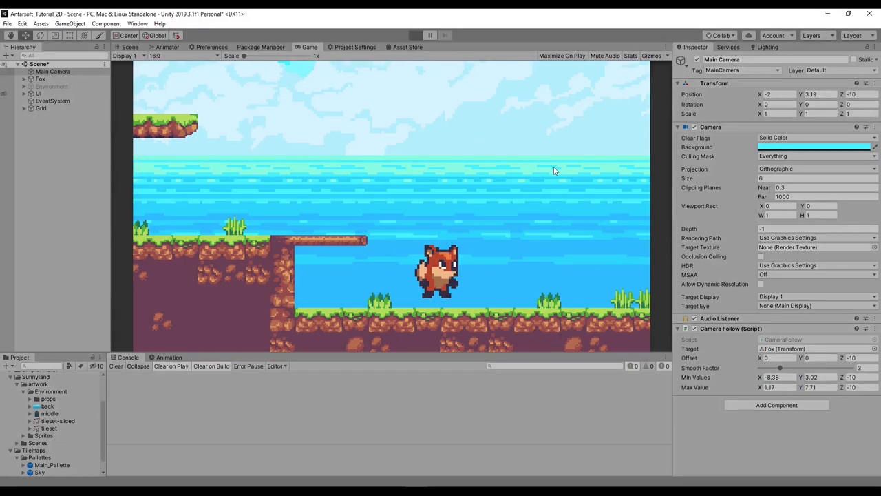
key("Left")
key("space")
key("Left")
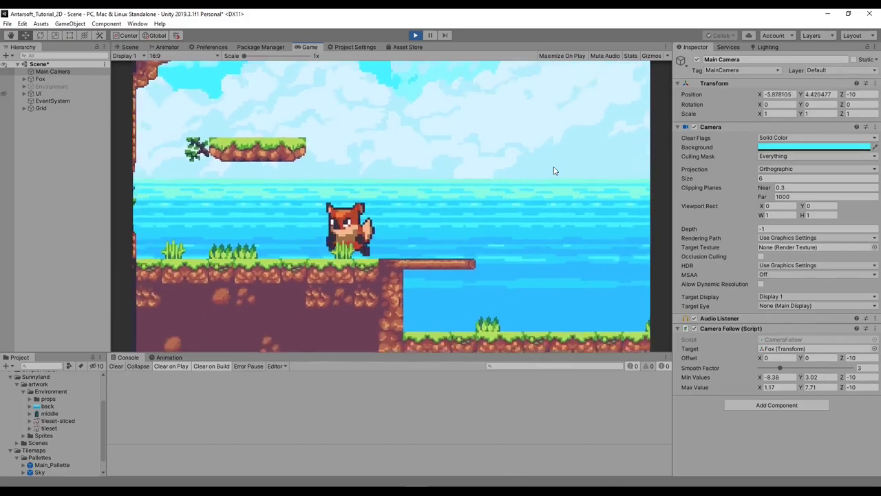
key("Right")
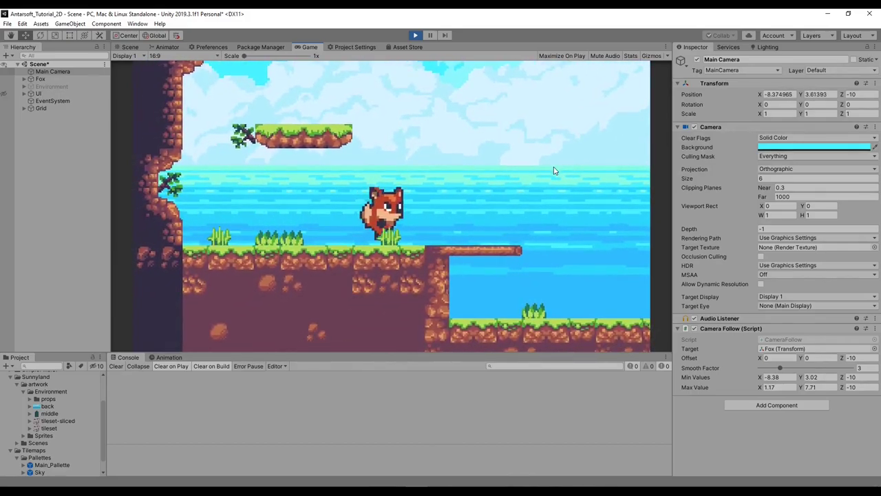
key("space")
key("Left")
key("Right")
key("space")
key("Right")
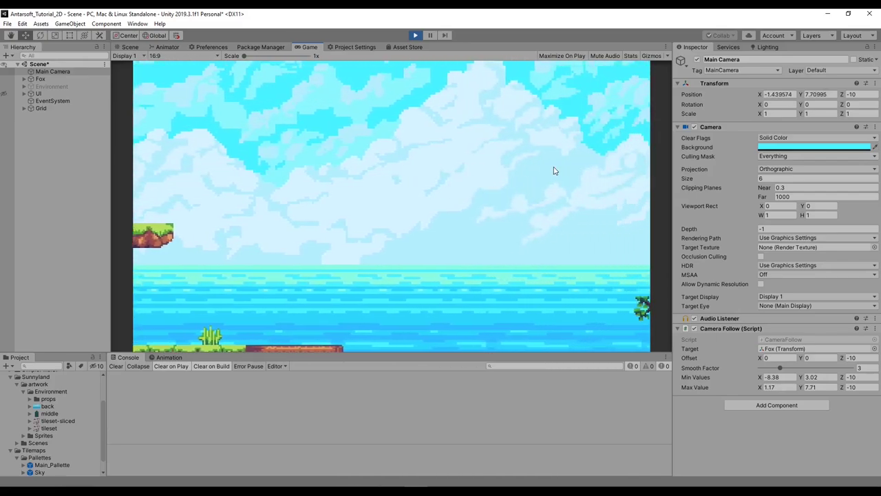
key("Left")
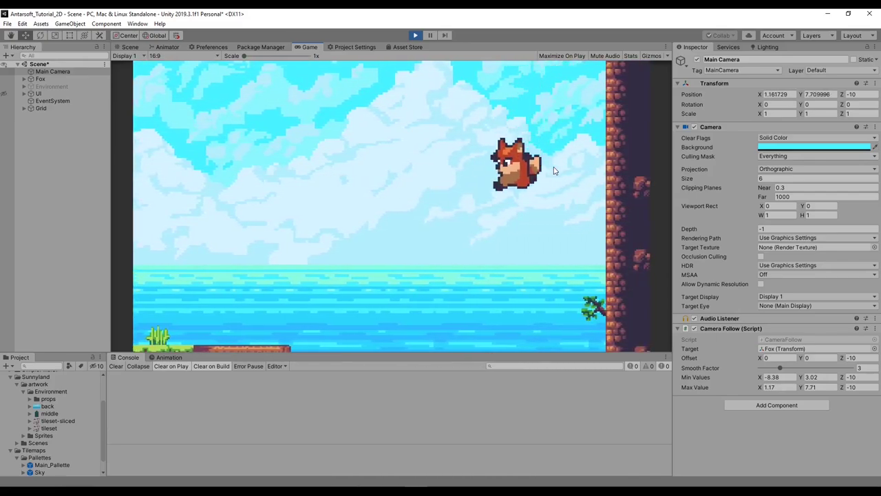
key("ctrl+p")
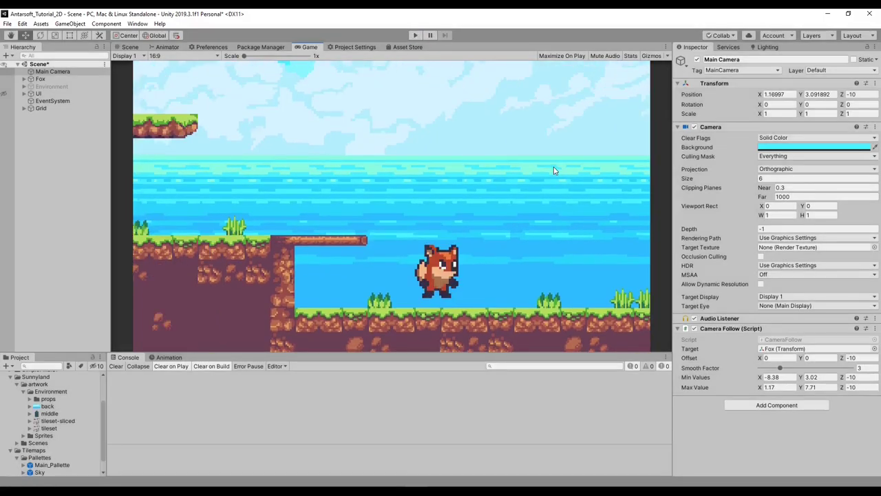
- Return to the scene view, expand the inactive Environment object and activate it
left_click(129, 47)
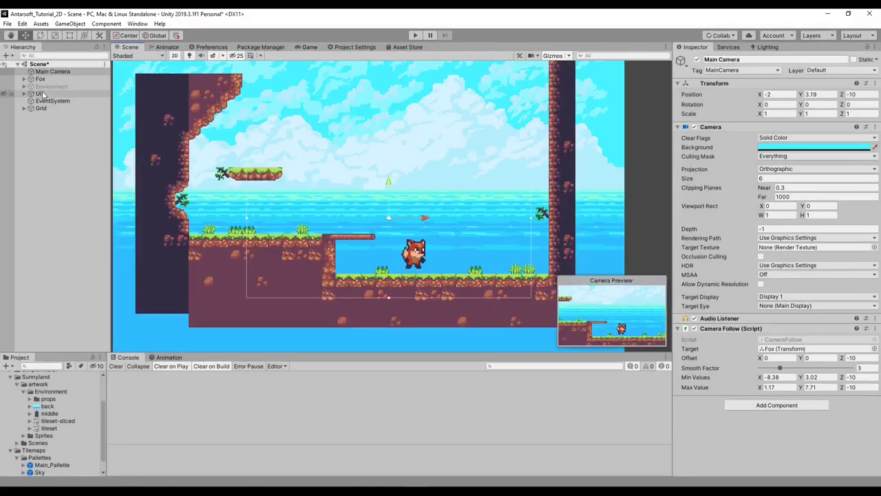
left_click(28, 87)
left_click(24, 87)
left_click(56, 137)
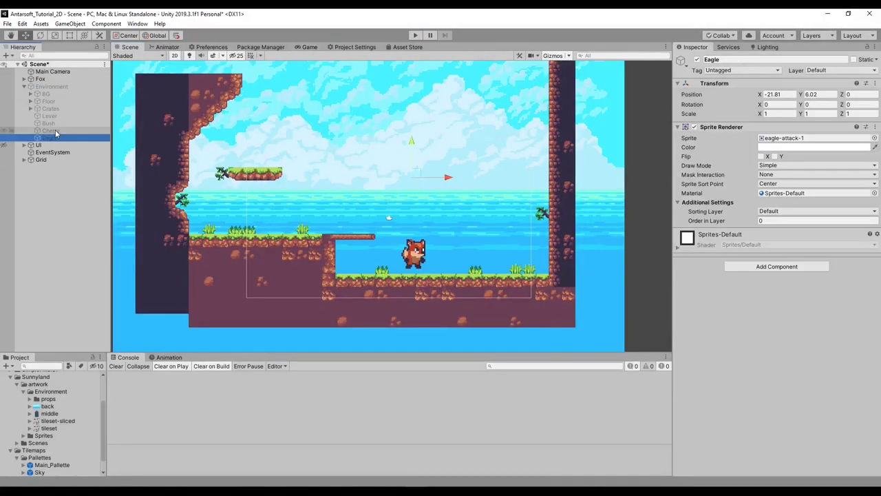
left_click(55, 129, "ctrl")
left_click(43, 93)
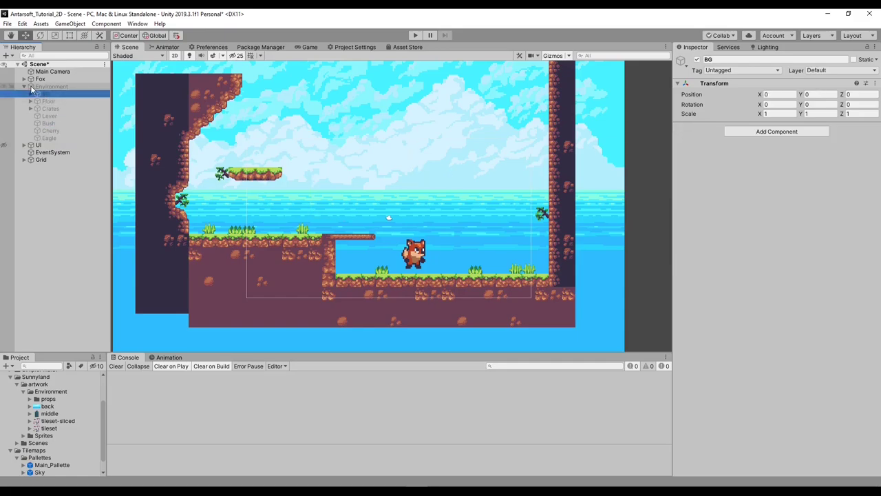
left_click(29, 87)
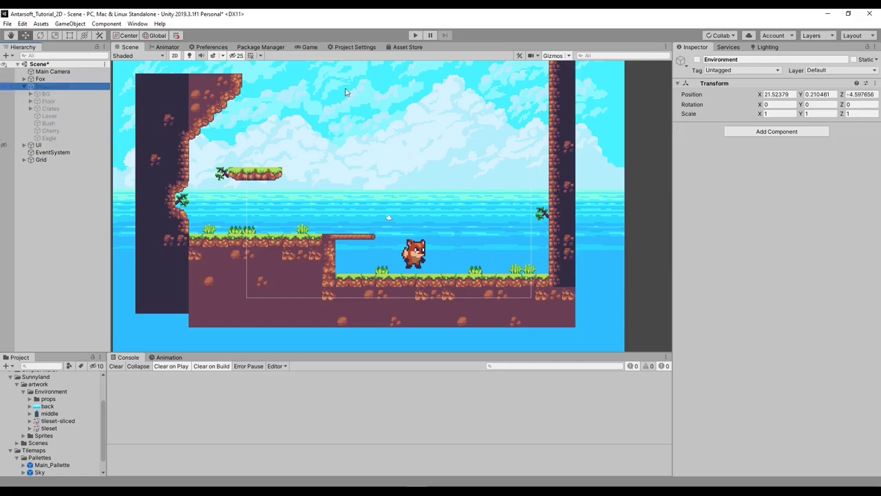
left_click(697, 59)
- Delete the old BG, Floor, Crates and Bush objects from the Environment group
left_click(68, 93)
left_click(62, 101, "ctrl")
left_click(62, 109, "ctrl")
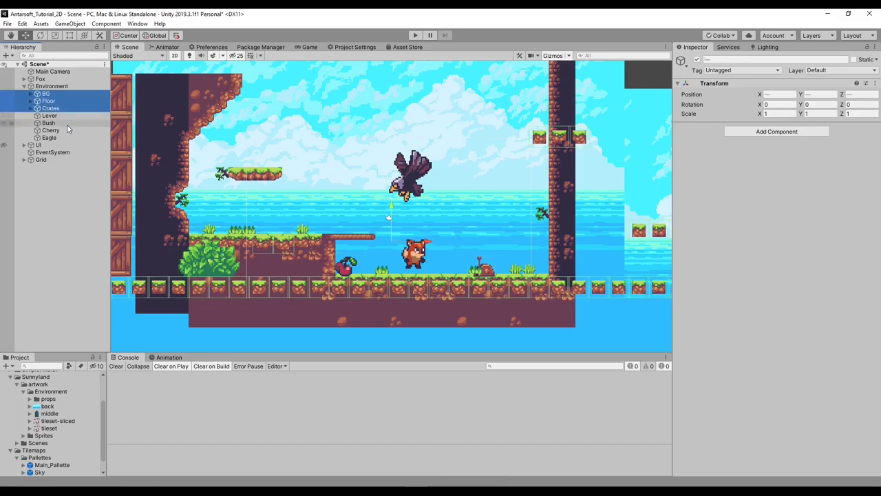
key("Delete")
left_click(58, 93)
left_click(48, 100)
key("Delete")
- Locate the Lever's sprite in the project and set Pixels Per Unit to 16 for all props textures from big-crate to tree
left_click(59, 97)
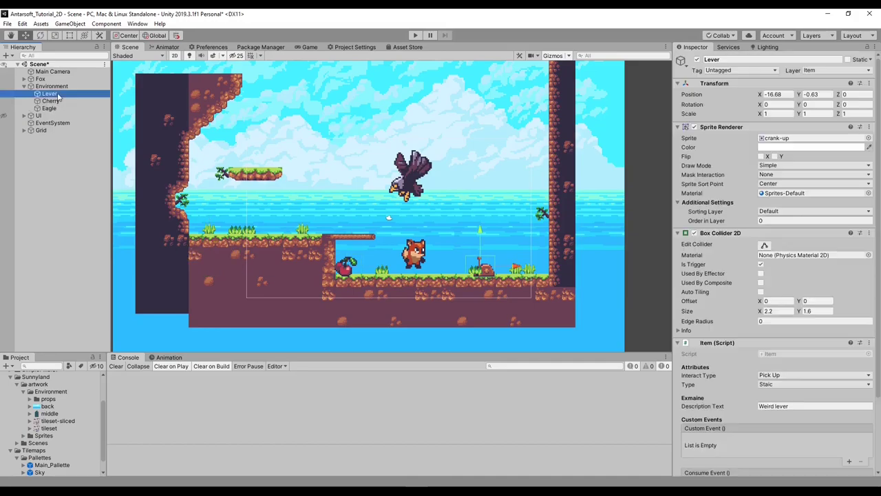
left_click(60, 101)
left_click(76, 95)
left_click(777, 138)
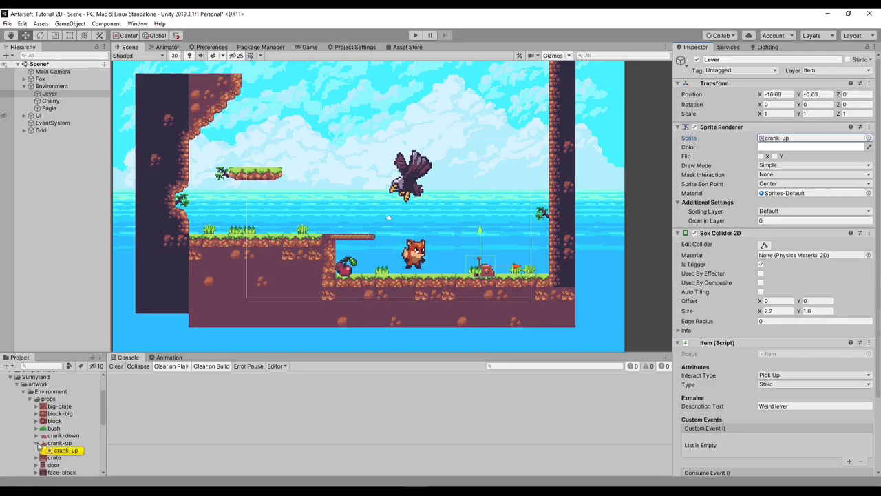
left_click(58, 407)
scroll(59, 424, "down", 5)
scroll(58, 428, "down", 2)
left_click(52, 397, "shift")
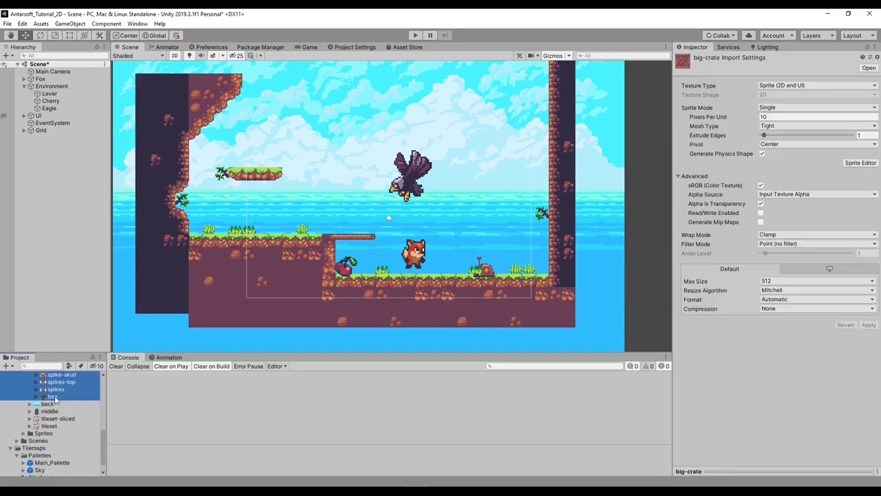
left_click(765, 119)
type("16")
left_click(860, 326)
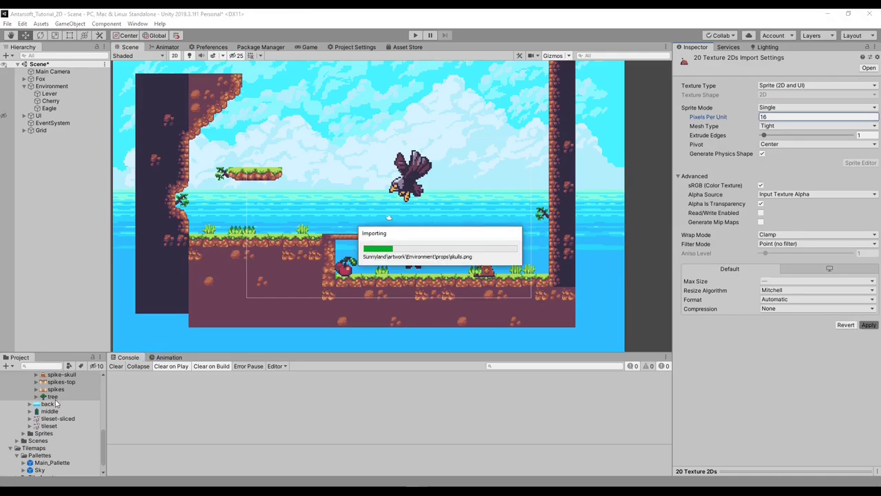
- Locate the Eagle's sprite and set Pixels Per Unit to 16 for the textures eagle-attack-1 to eagle-attack-4
left_click(55, 108)
left_click(783, 137)
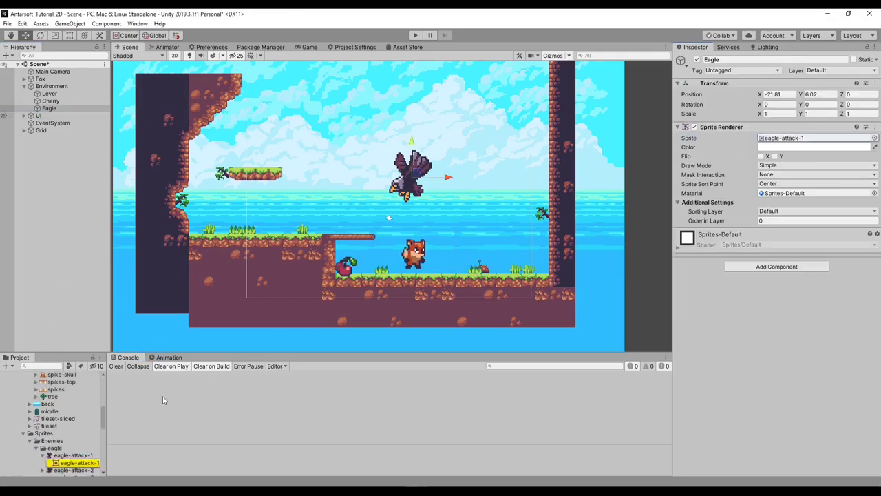
left_click(61, 458)
scroll(68, 441, "down", 4)
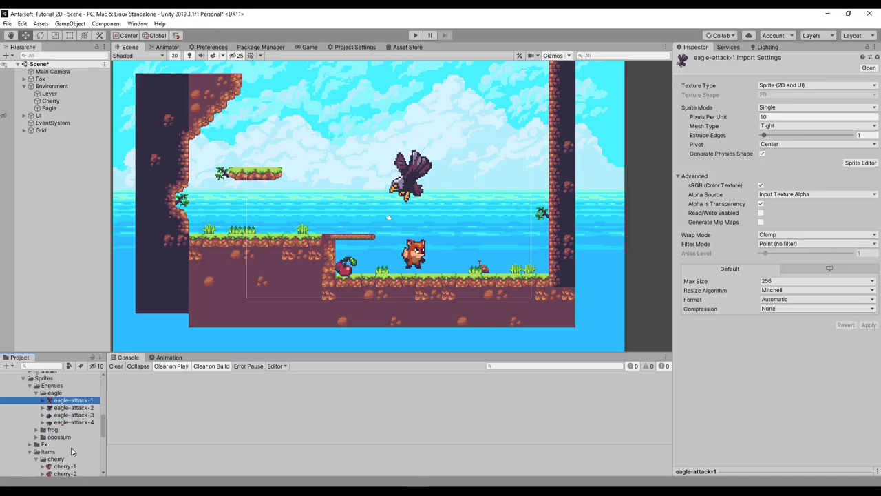
left_click(71, 423, "shift")
left_click(761, 117)
type("16")
left_click(869, 326)
left_click(869, 324)
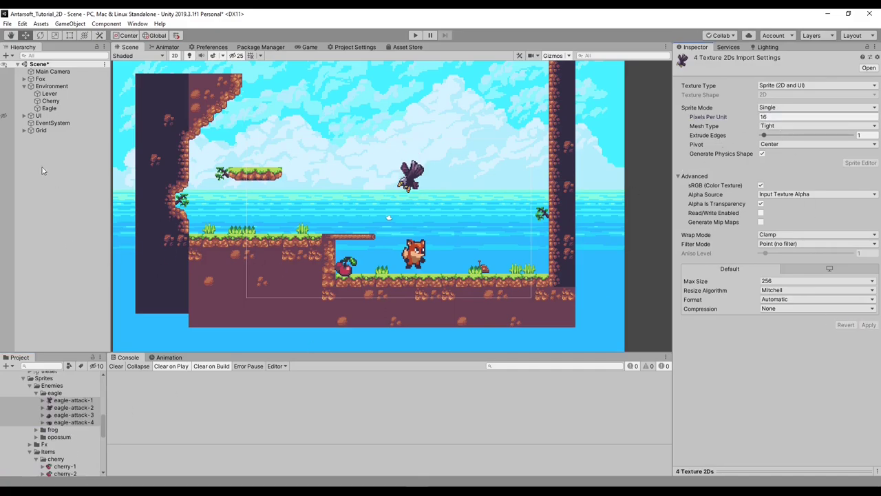
- Locate the Cherry's sprite and set Pixels Per Unit to 16 for the textures cherry-1 to cherry-7
left_click(50, 101)
left_click(812, 137)
left_click(55, 465)
key("Left")
key("Up")
key("shift+Down")
key("shift+Down")
key("shift+Down")
key("shift+Down")
key("shift+Down")
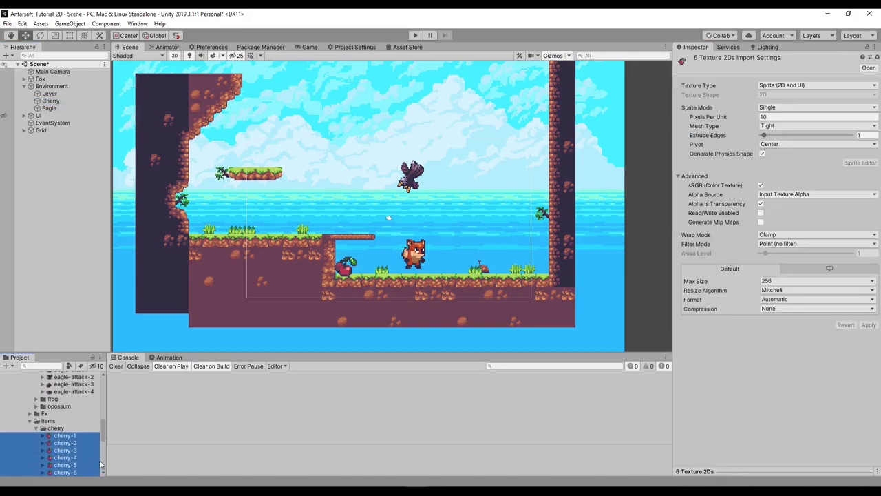
key("shift+Down")
left_click(818, 117)
type("16")
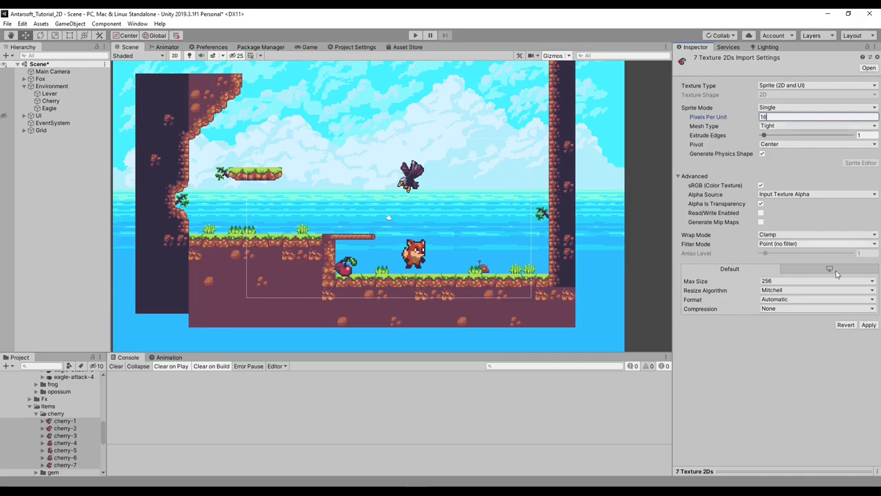
left_click(865, 325)
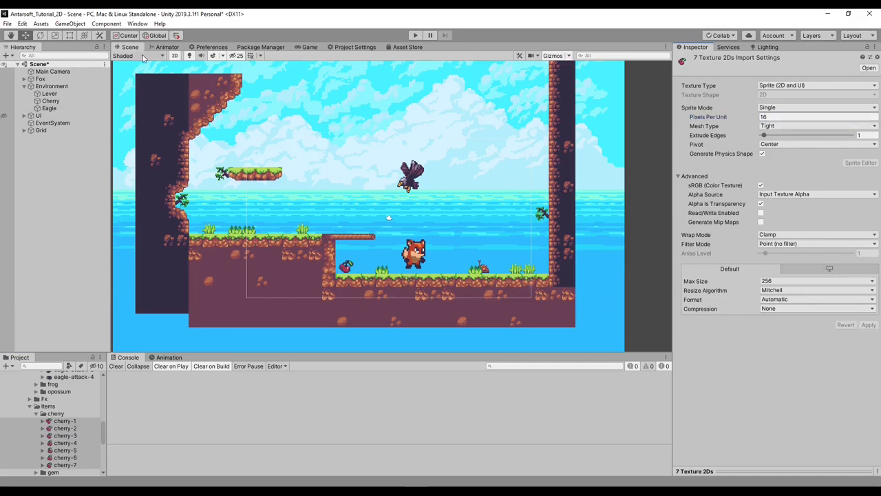
- Move the Eagle toward the right wall, to about X -15.38, Y 7.05
double_click(39, 115)
double_click(49, 108)
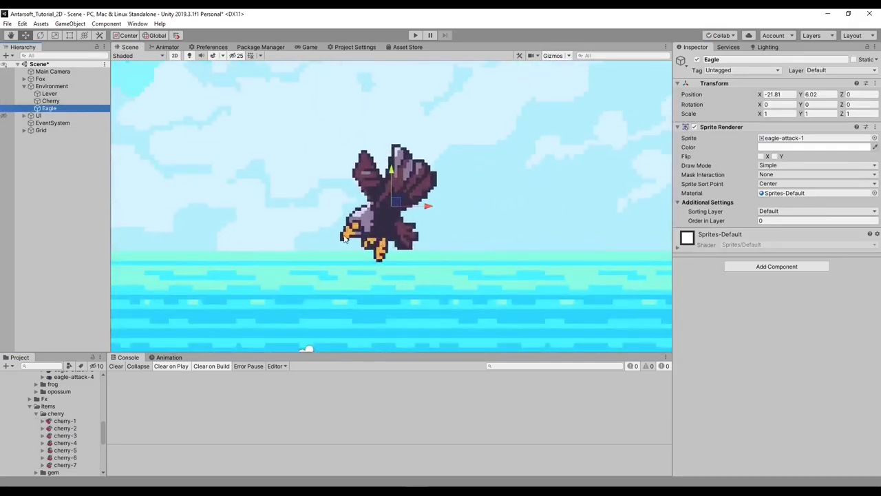
scroll(345, 238, "down", 5)
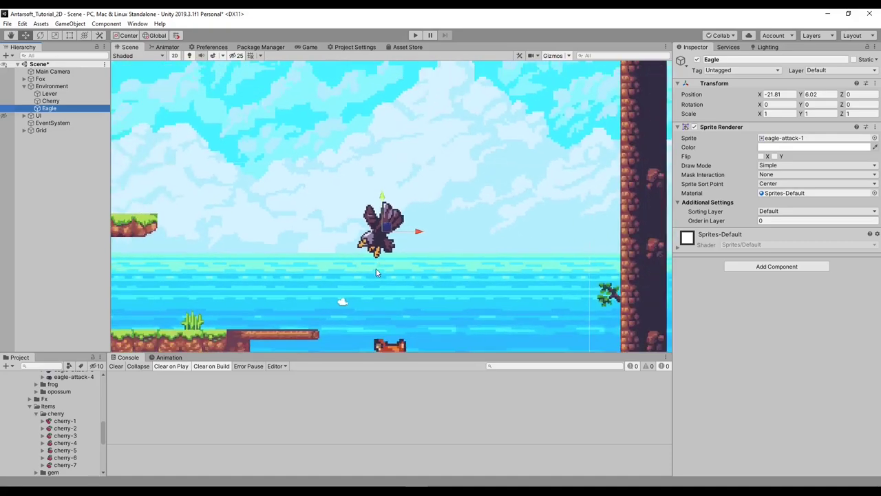
middle_click_drag(376, 269, 411, 149)
left_click_drag(422, 107, 571, 83)
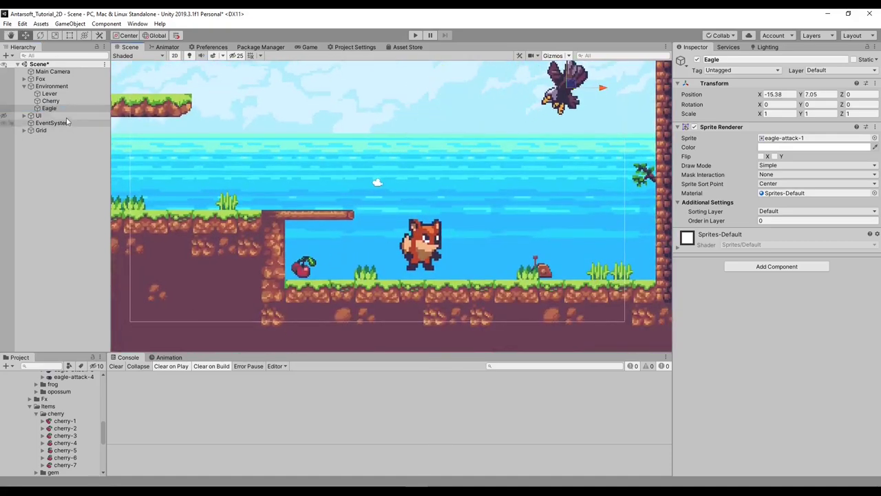
- Set the Cherry's Box Collider 2D size to X 1, Y 1
left_click(51, 101)
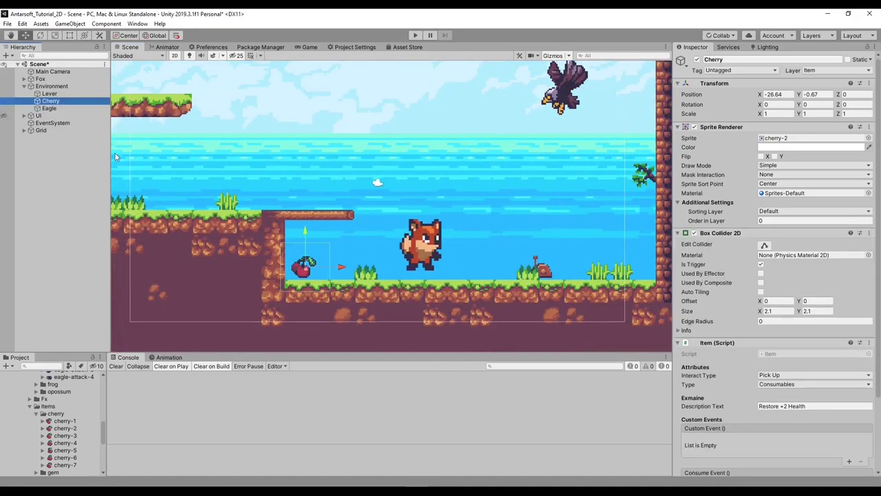
left_click(775, 311)
type("1")
left_click(805, 311)
type("1")
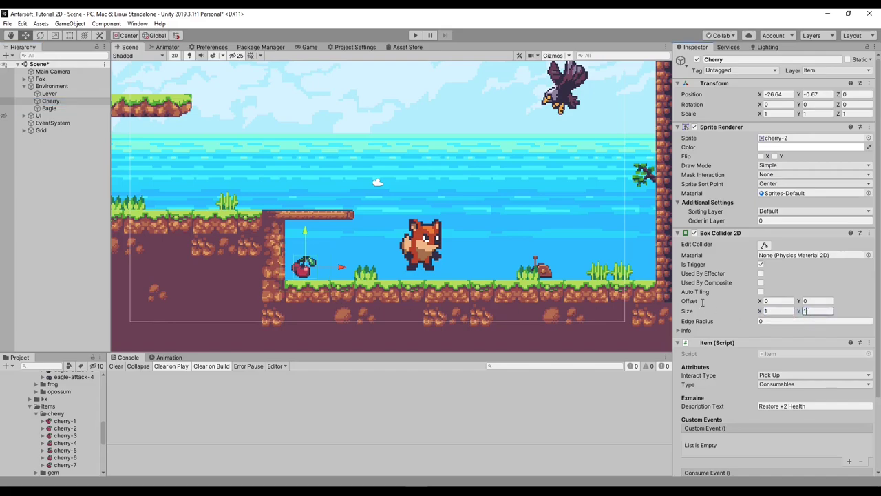
- Place the Cherry on top of the floating grass platform, at about X -34.86, Y 7.31
left_click_drag(306, 264, 182, 118)
middle_click_drag(212, 142, 326, 216)
left_click_drag(302, 191, 236, 153)
- Set the Lever's Box Collider 2D size to X 1.5, Y 1 and place it beside the right wall, at about X -12.23, Y -0.71
middle_click_drag(584, 334, 410, 261)
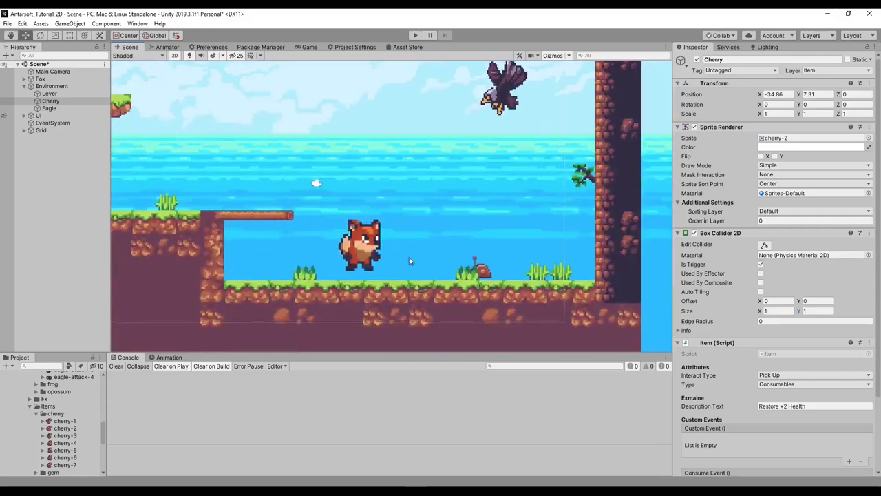
left_click(484, 272)
left_click(778, 311)
left_click(818, 311)
type("2")
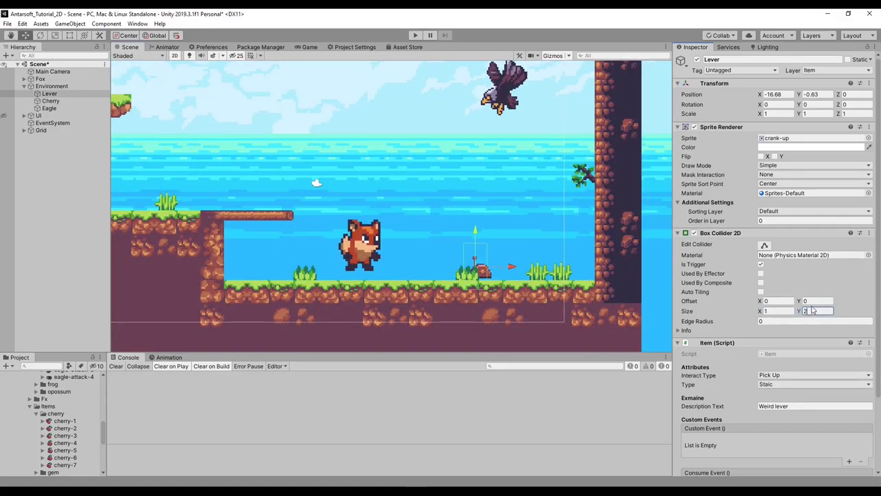
type("1")
left_click_drag(813, 313, 786, 311)
type("1.5")
left_click_drag(481, 268, 582, 266)
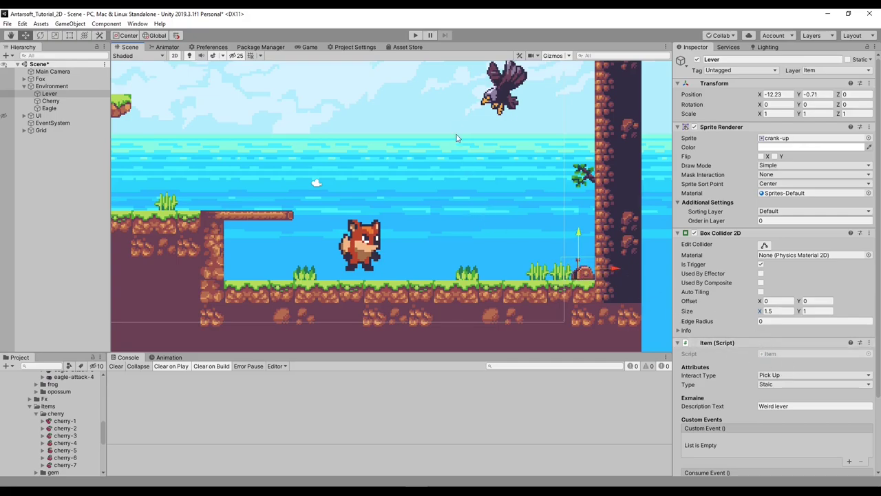
- Move the Eagle high into the sky above the fox, to about X -18.14, Y 10.05
middle_click_drag(525, 98, 544, 182)
left_click(532, 176)
left_click_drag(529, 170, 466, 98)
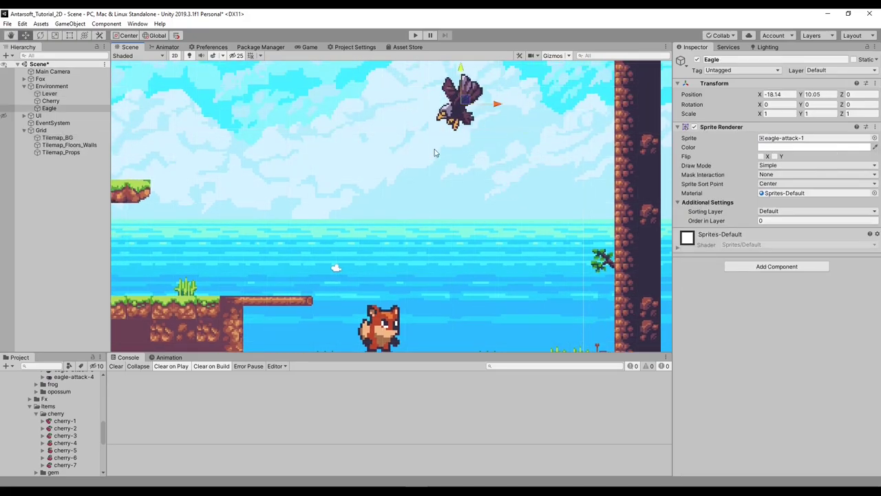
- Look over the level to check the placement of the cherry, eagle and lever among the platforms and walls
middle_click_drag(471, 237, 464, 139)
middle_click_drag(323, 221, 438, 266)
scroll(394, 255, "down", 5)
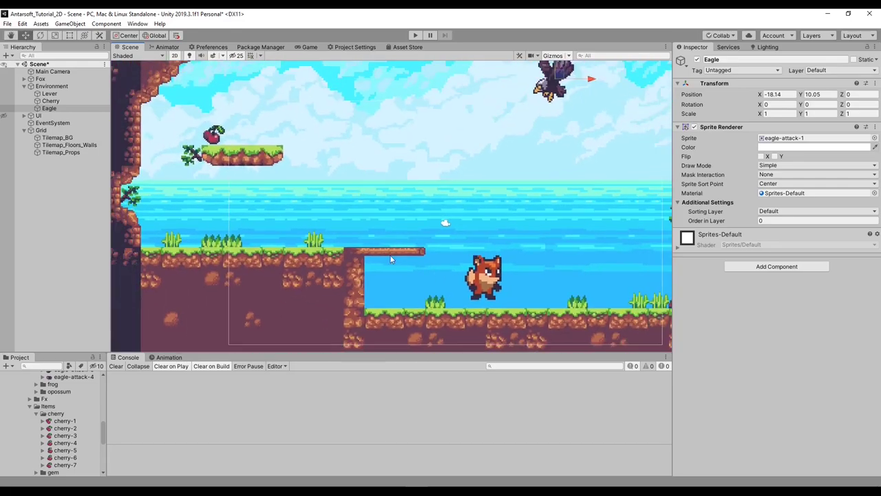
scroll(368, 247, "up", 4)
middle_click_drag(369, 250, 258, 191)
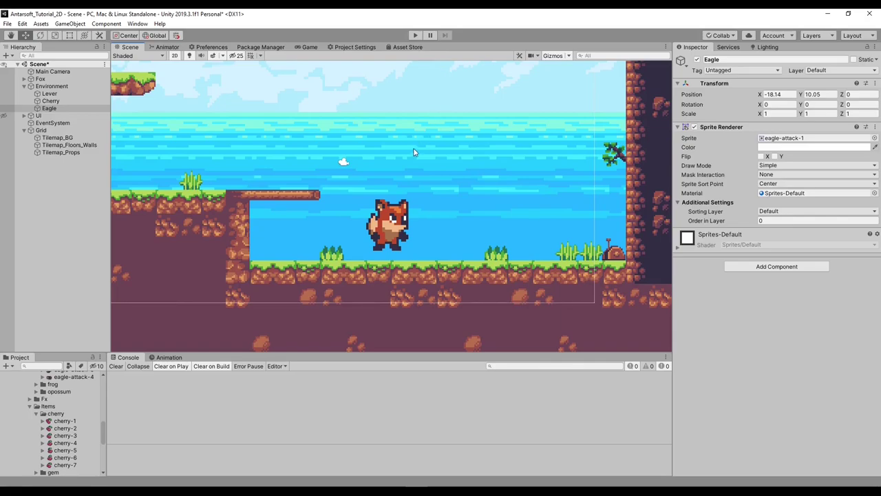
scroll(375, 168, "down", 2)
middle_click_drag(309, 121, 372, 209)
scroll(363, 200, "down", 2)
scroll(358, 186, "up", 3)
mouse_move(355, 174)
middle_mouse_down()
mouse_move(340, 173)
mouse_move(447, 215)
mouse_move(344, 173)
middle_mouse_up()
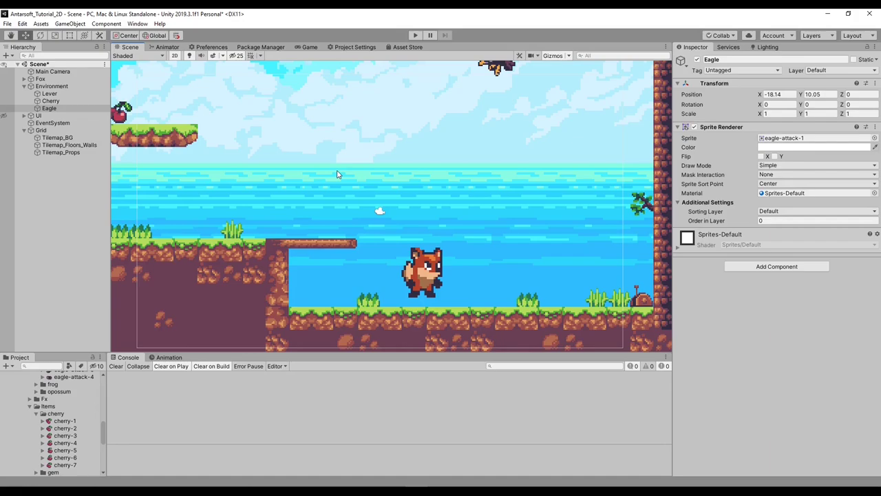
scroll(337, 174, "up", 1)
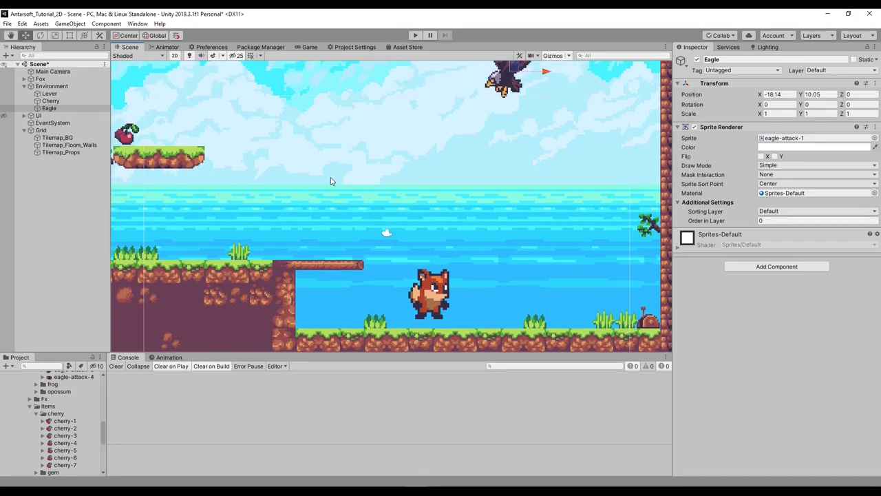
middle_click_drag(331, 181, 390, 221)
middle_click_drag(341, 200, 308, 182)
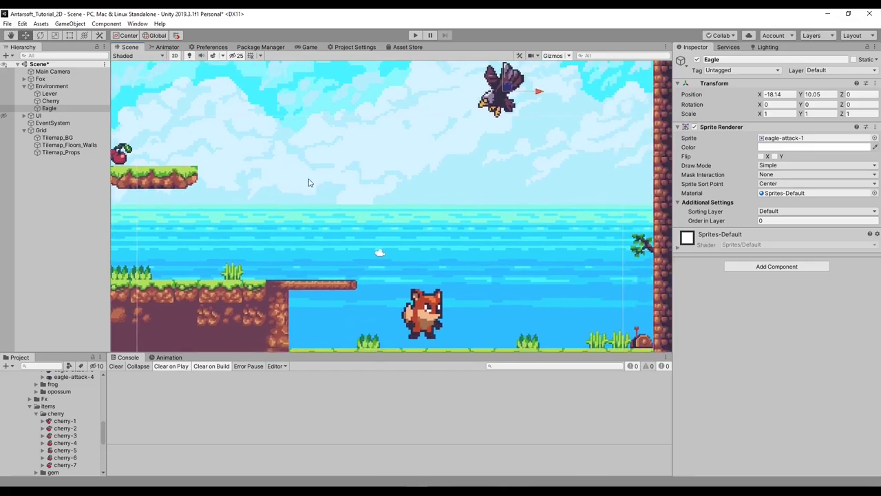